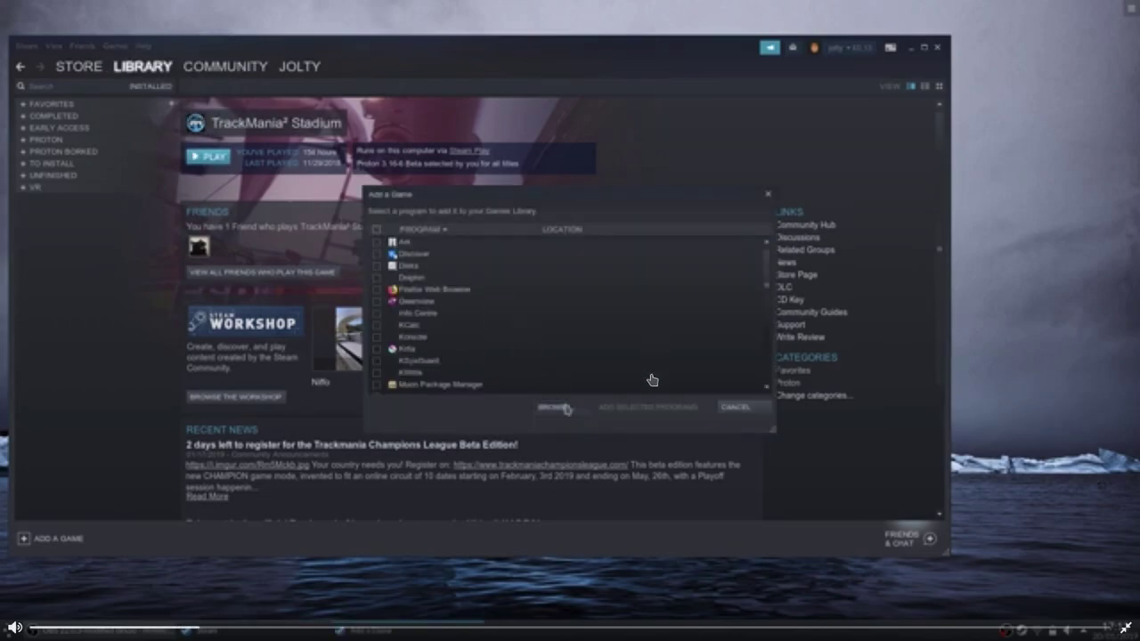
Step: Leave the full-screen article video and switch from the browser to the Steam games library
key(Escape)
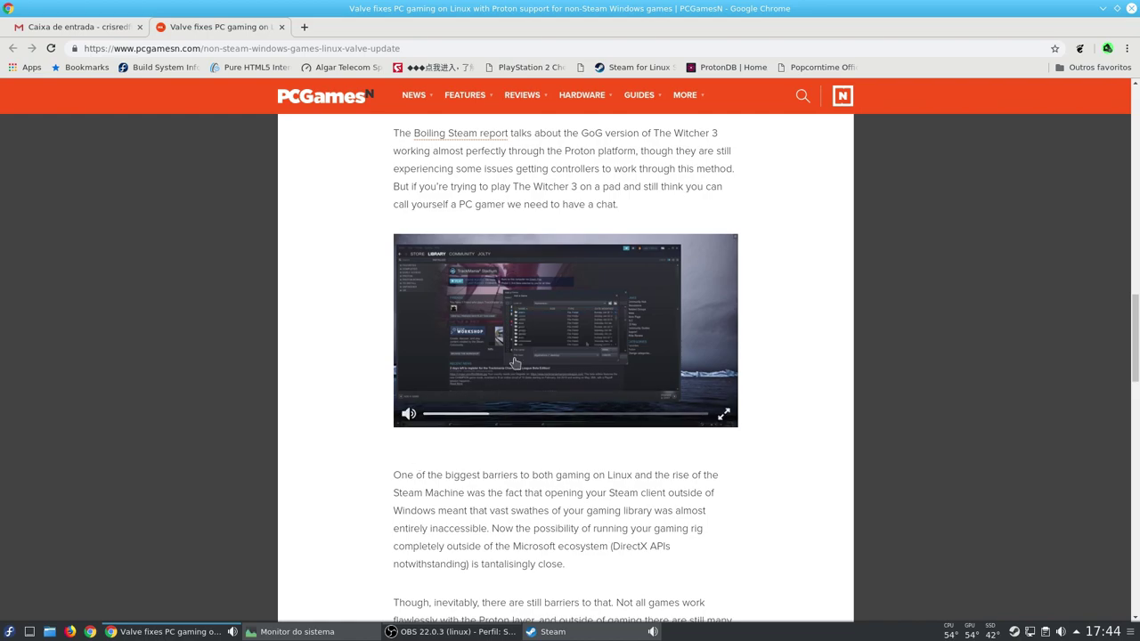
click(1100, 8)
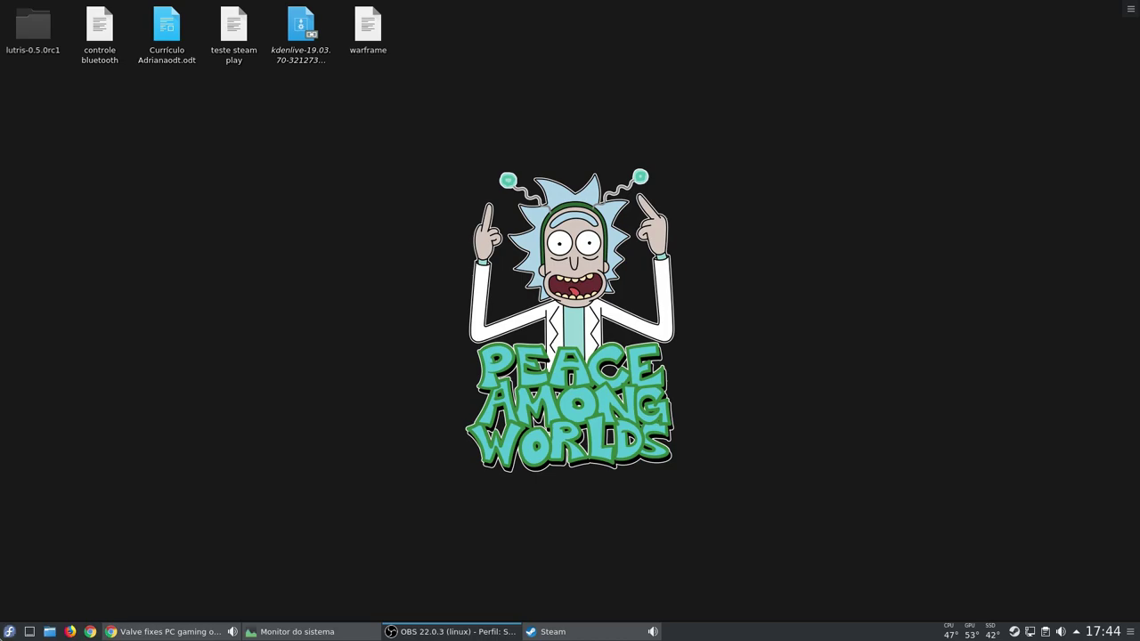
key(super)
click(515, 161)
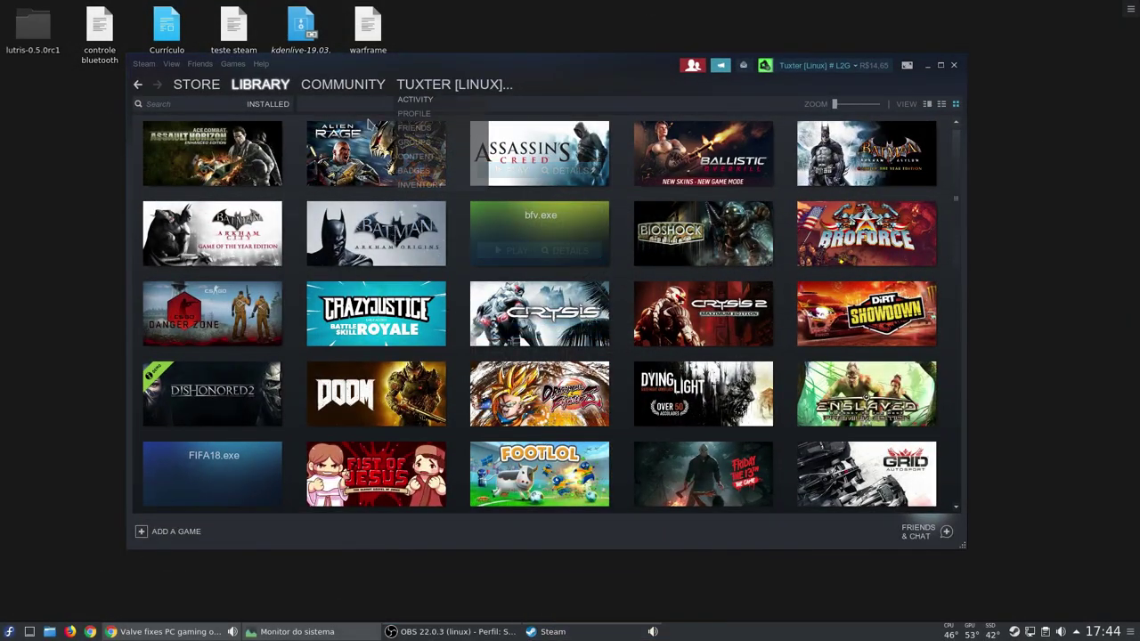
scroll(797, 366, down, 5)
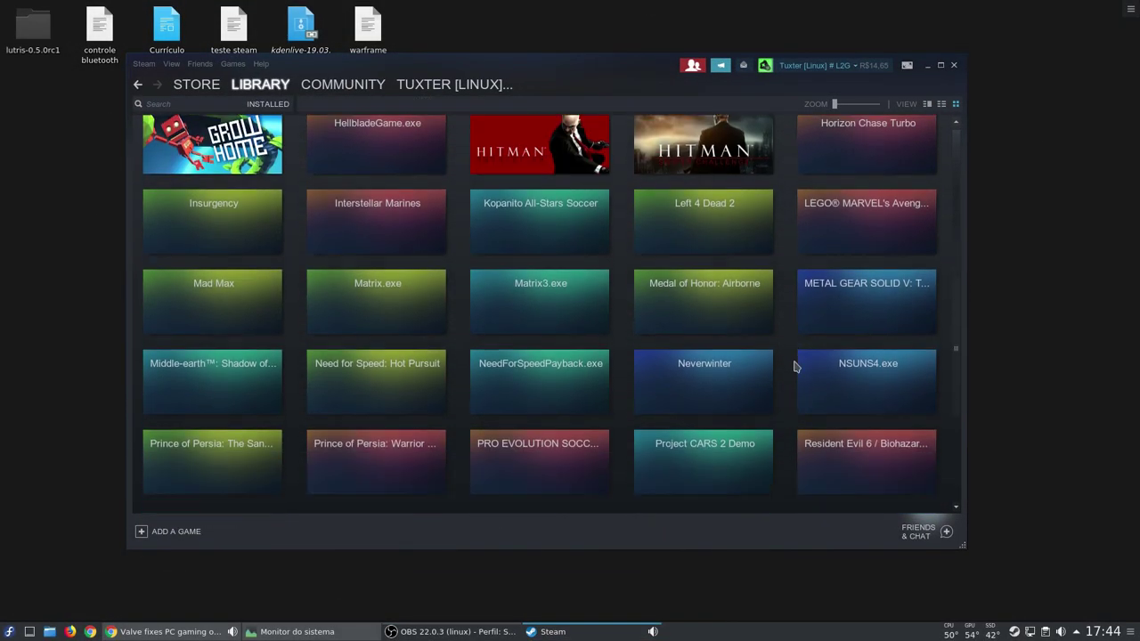
scroll(791, 410, up, 1)
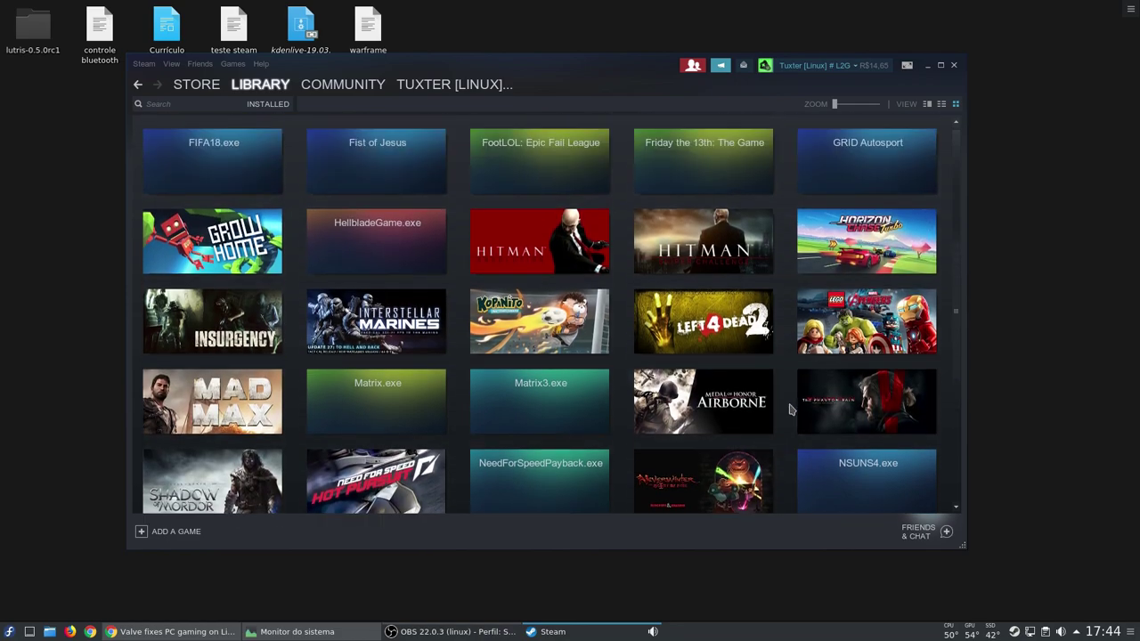
scroll(791, 410, up, 4)
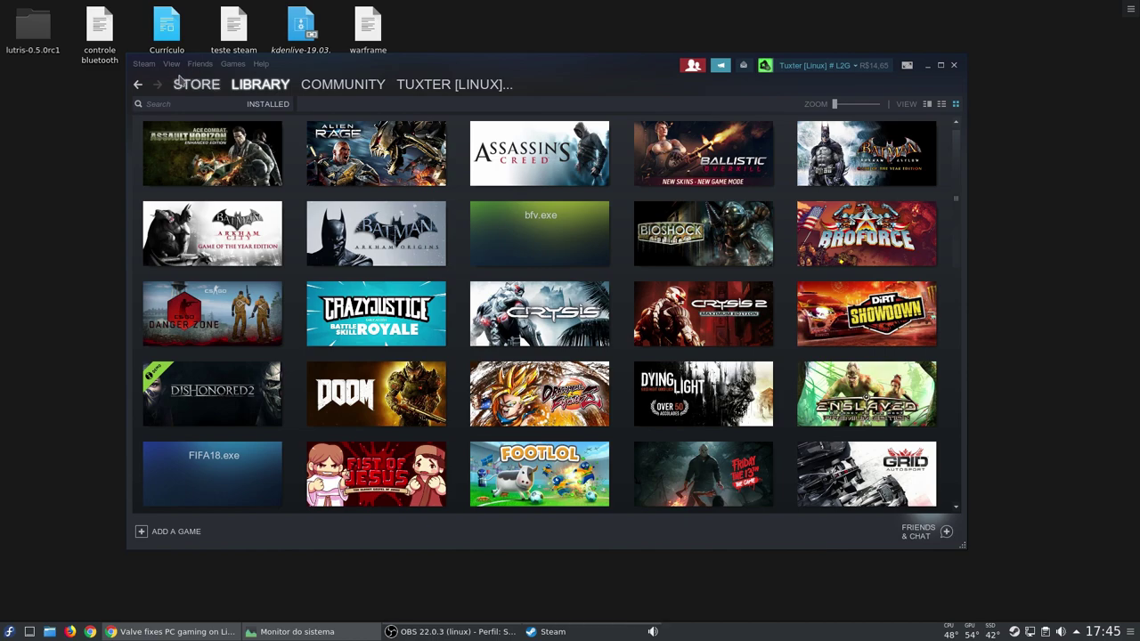
Step: Check the available beta participation choices in the Steam account settings without changing them
click(144, 64)
click(149, 137)
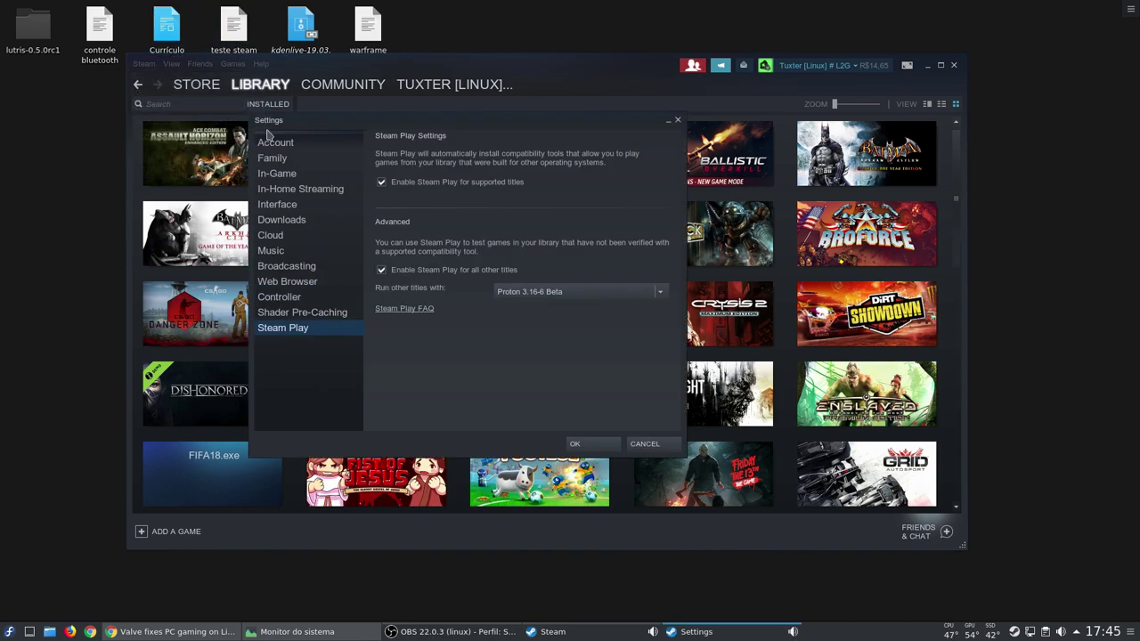
click(285, 144)
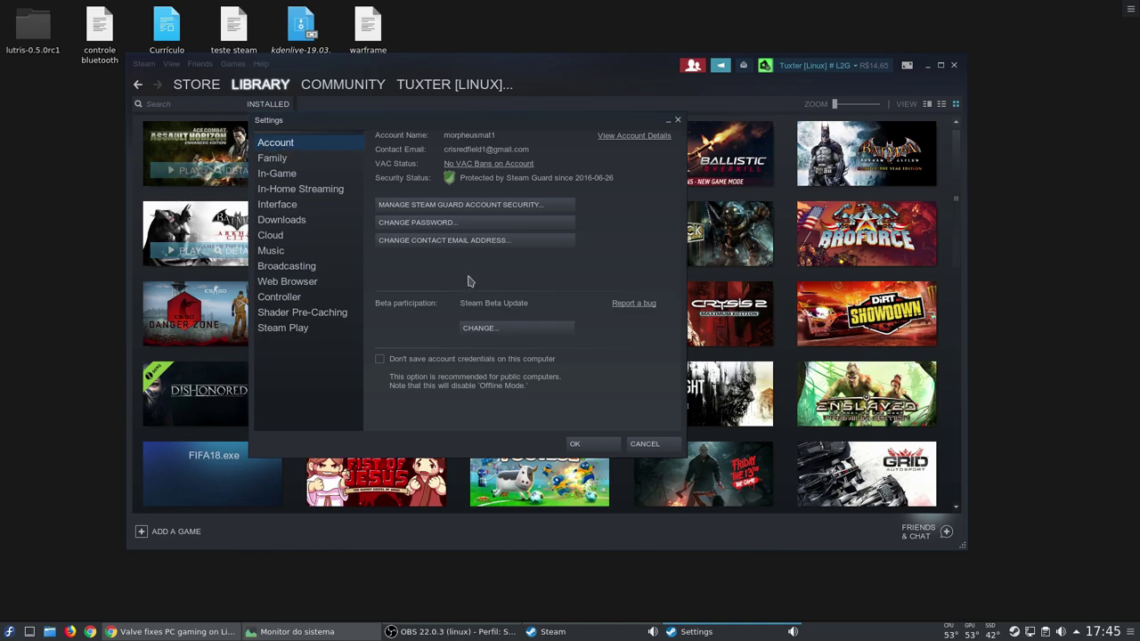
click(485, 328)
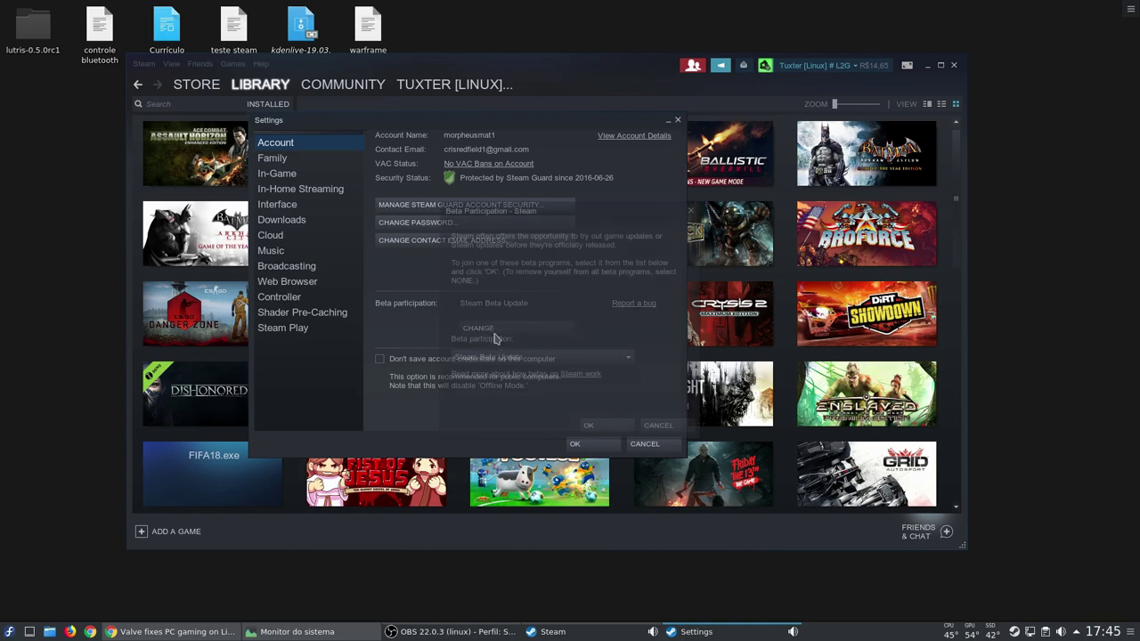
click(626, 358)
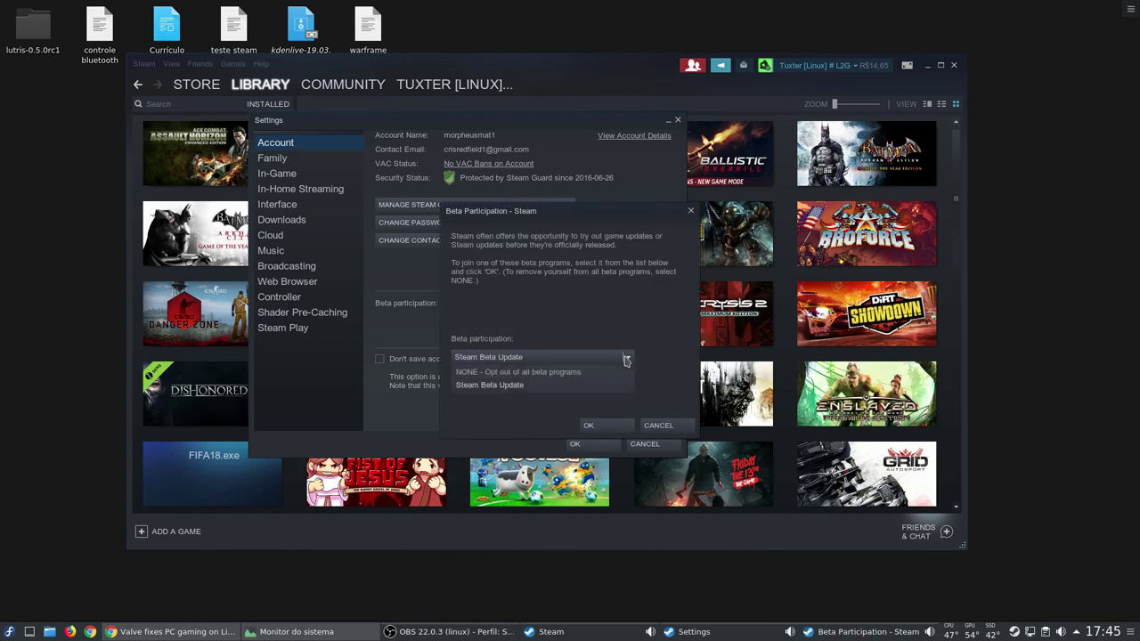
click(678, 425)
click(645, 443)
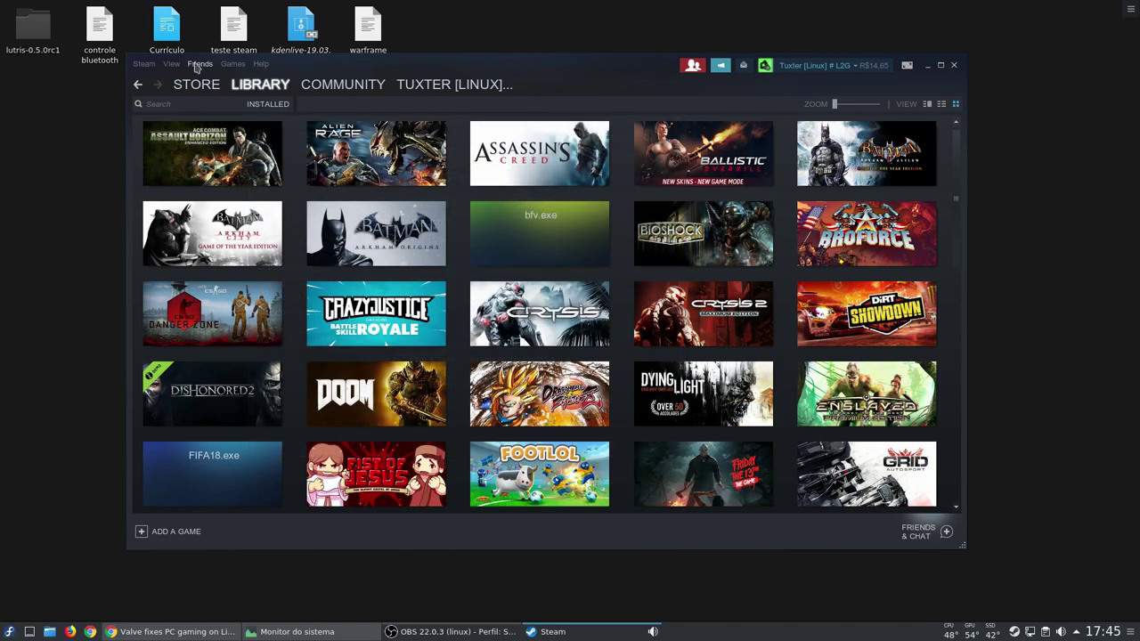
Step: Review the Steam Play settings for all other titles and the selectable Proton versions
click(144, 64)
click(154, 137)
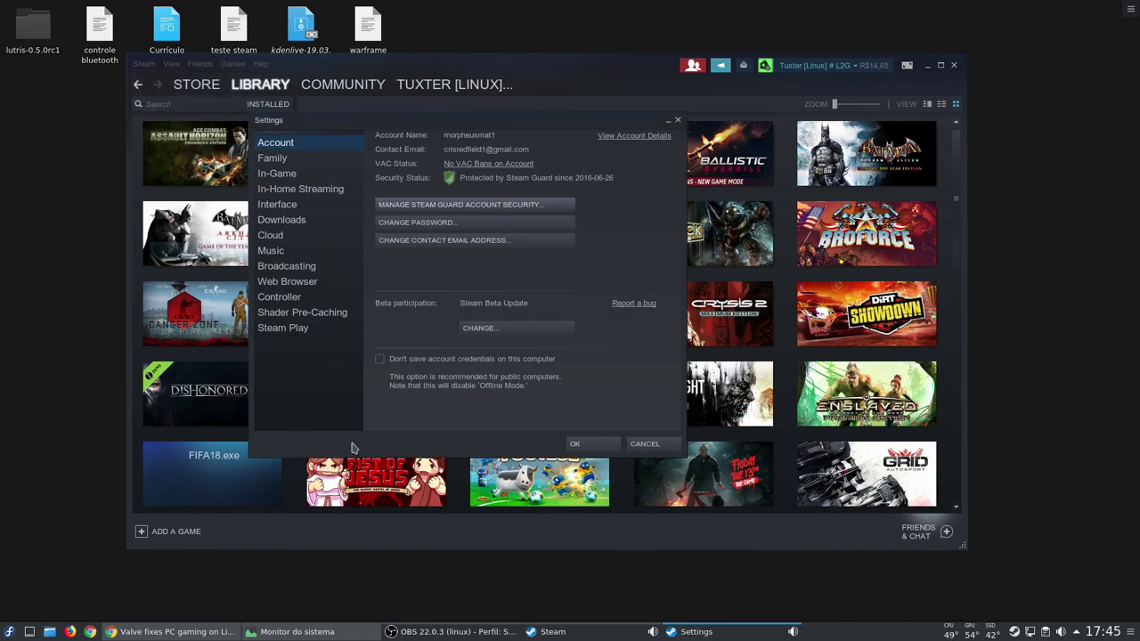
click(290, 330)
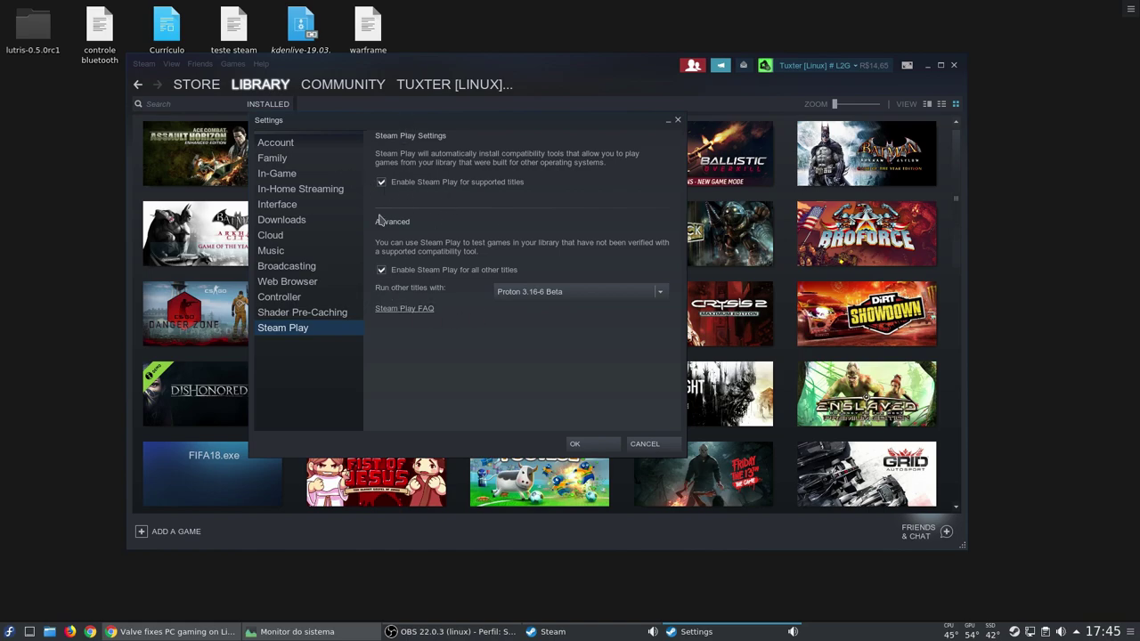
click(383, 267)
click(656, 292)
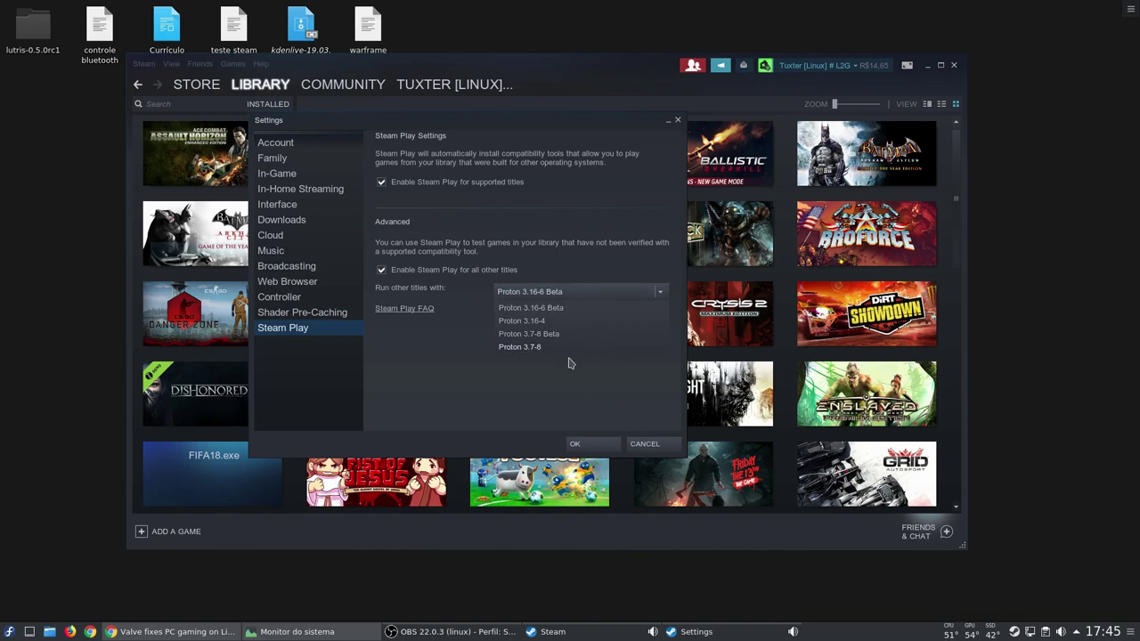
click(597, 412)
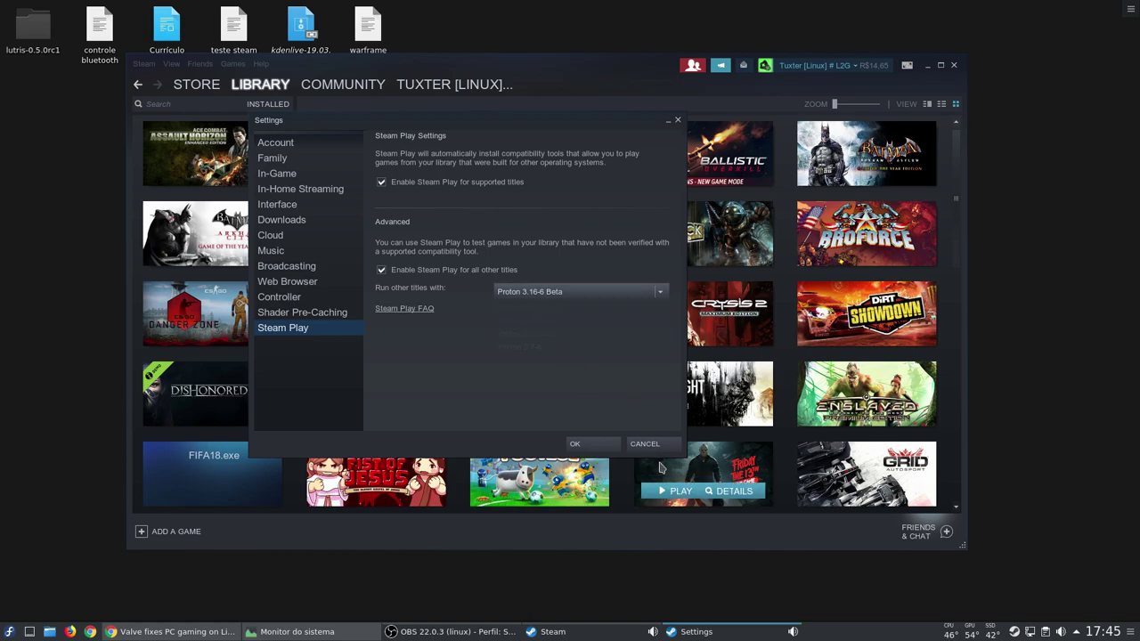
click(645, 443)
click(262, 186)
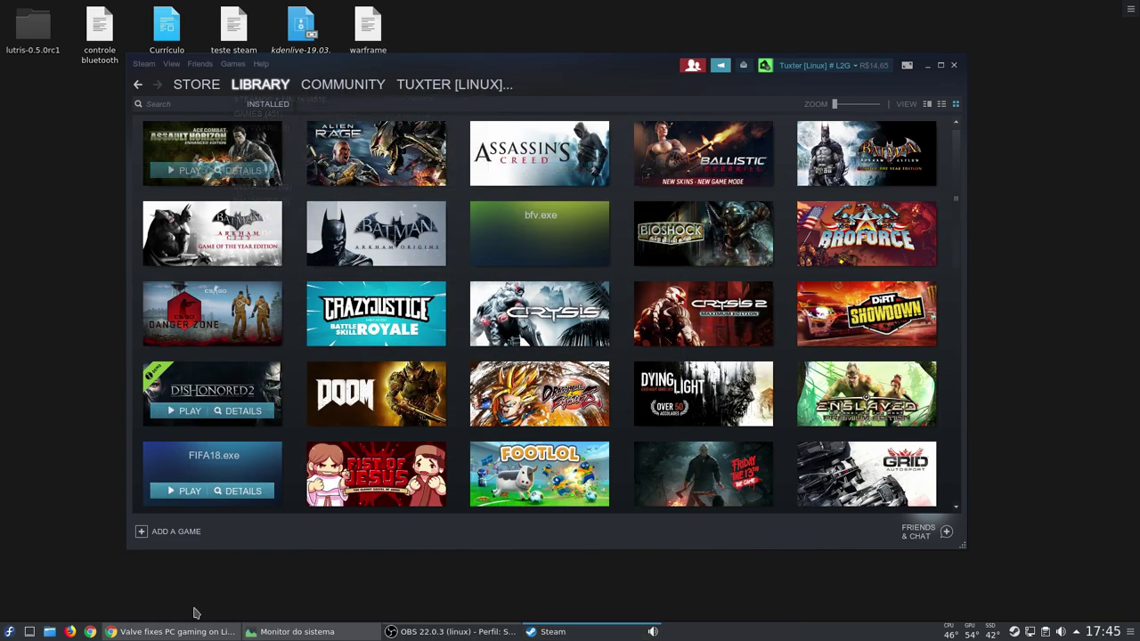
Step: Switch to the Dolphin file manager and view the Games-AAA folder inside wineprefix on the GAMES drive
click(10, 632)
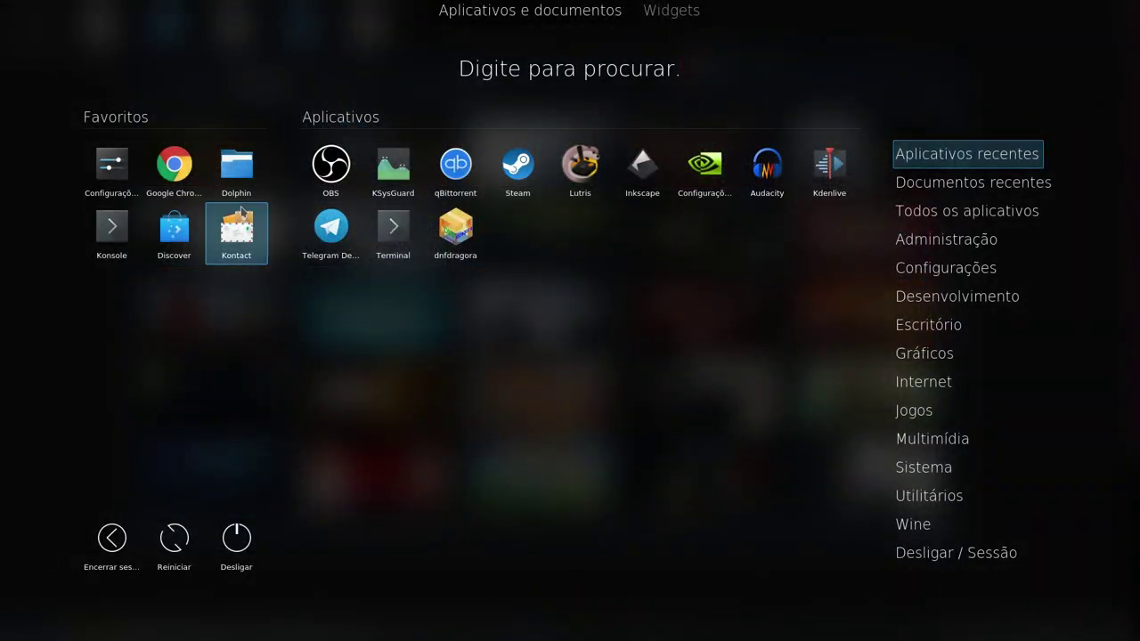
click(237, 170)
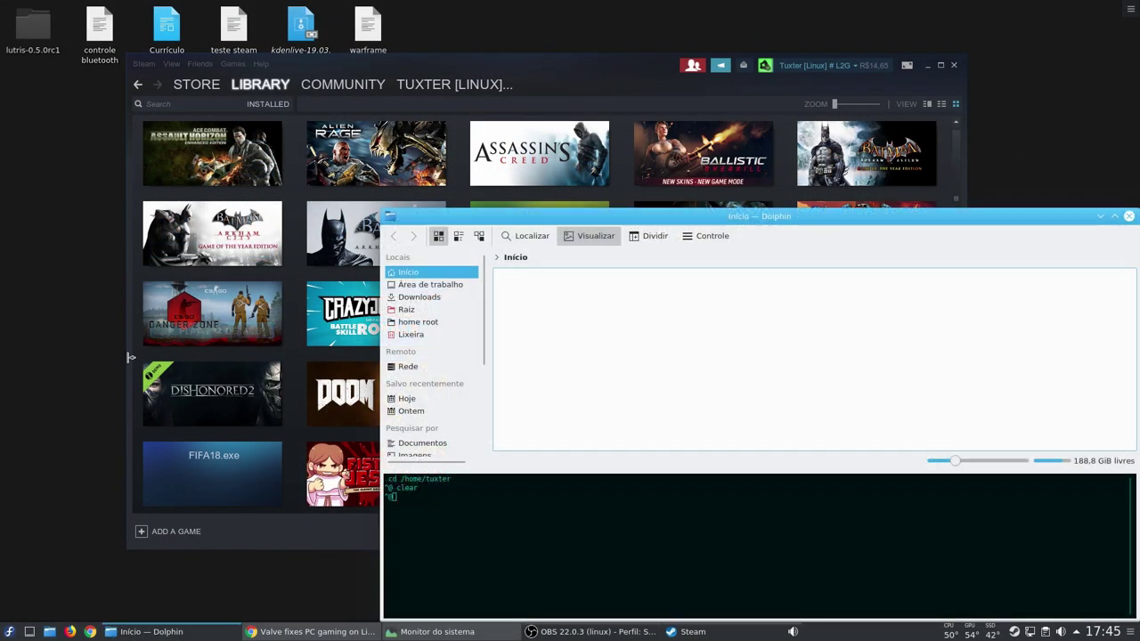
double_click(586, 225)
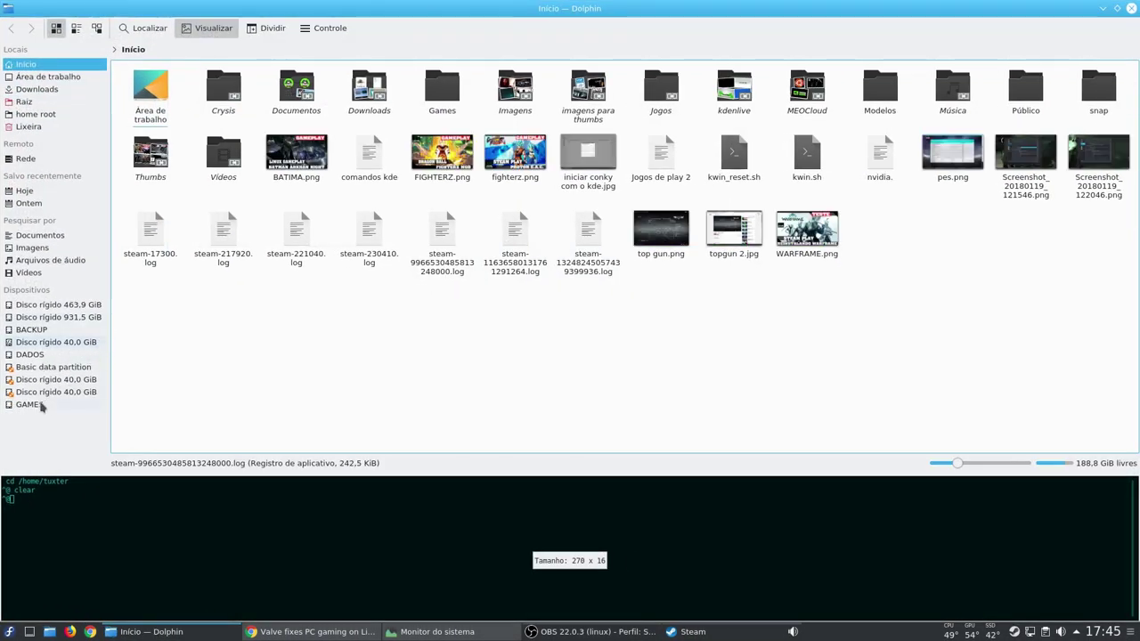
click(36, 404)
click(421, 89)
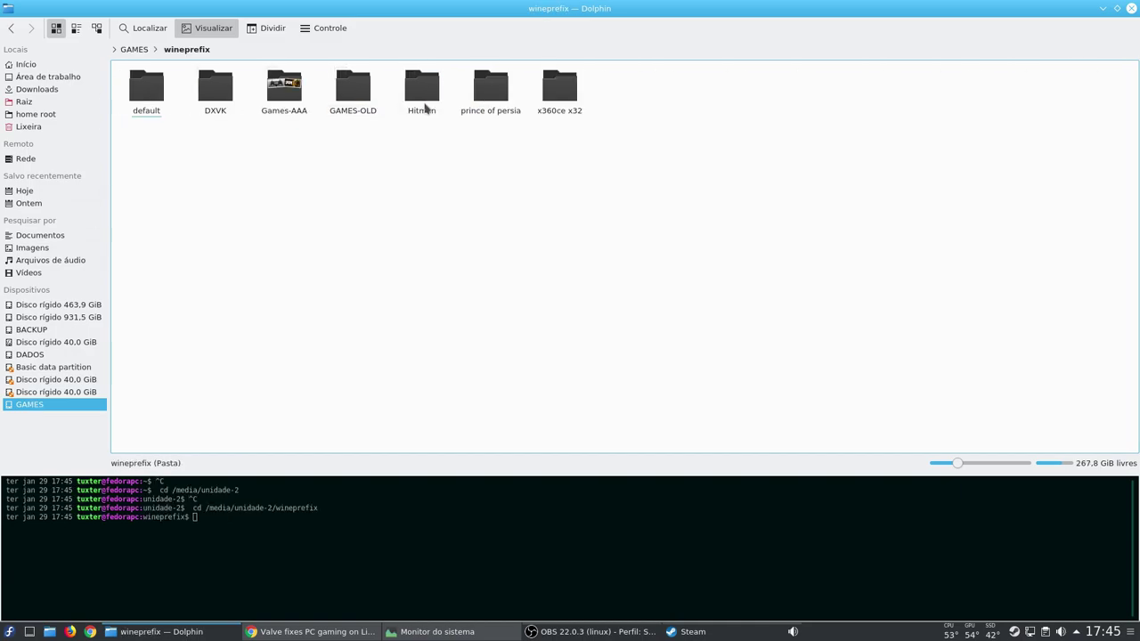
click(295, 110)
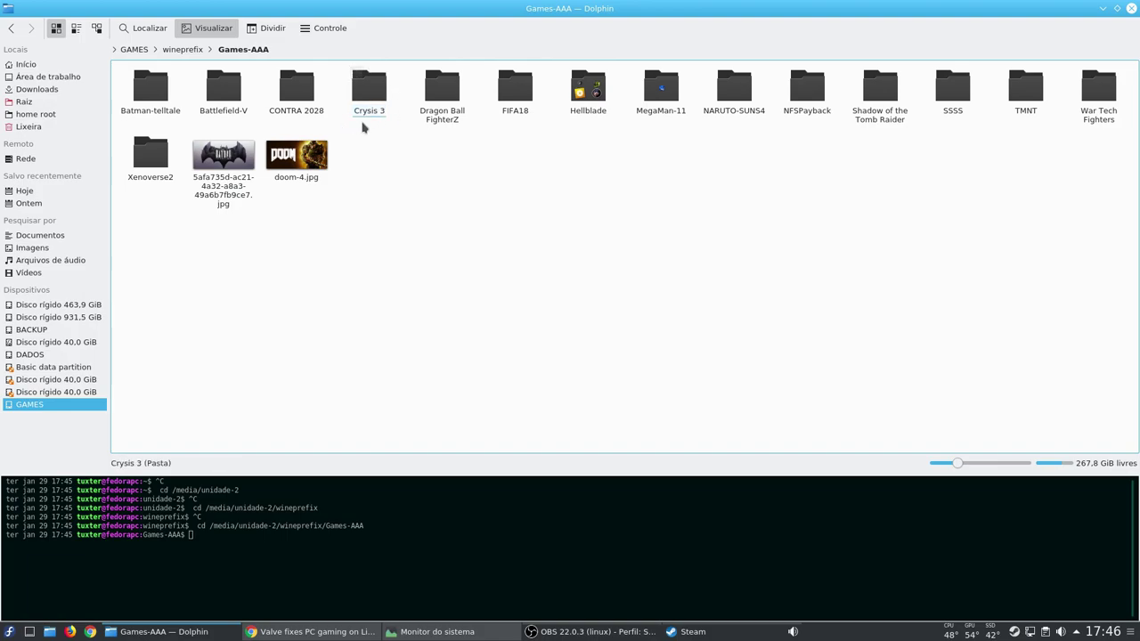
click(1103, 8)
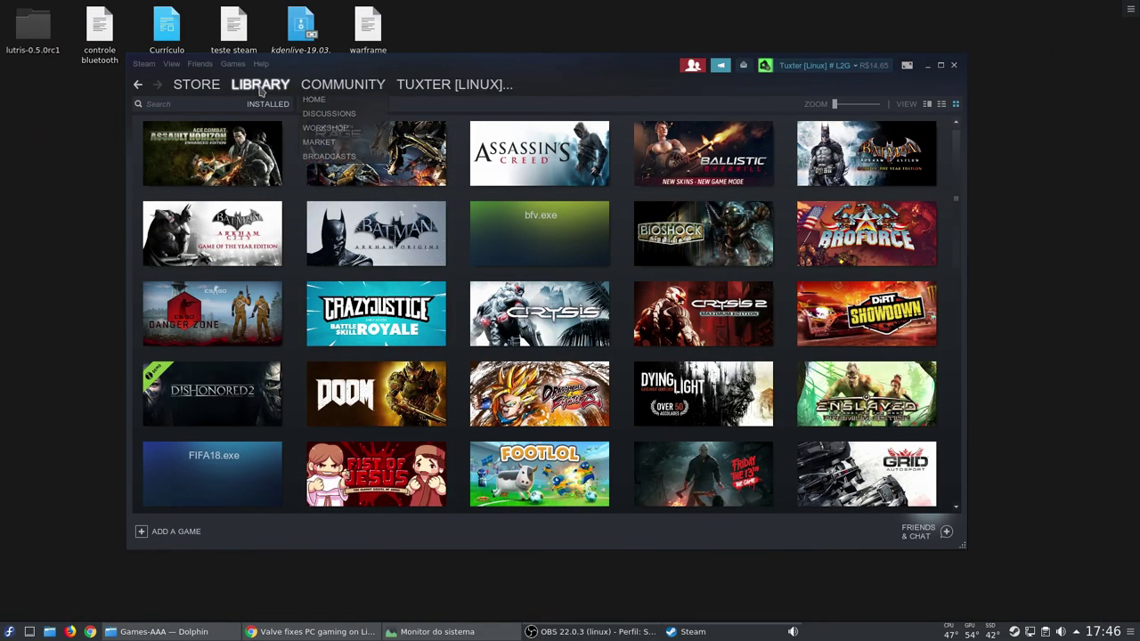
click(200, 65)
mouse_move(232, 67)
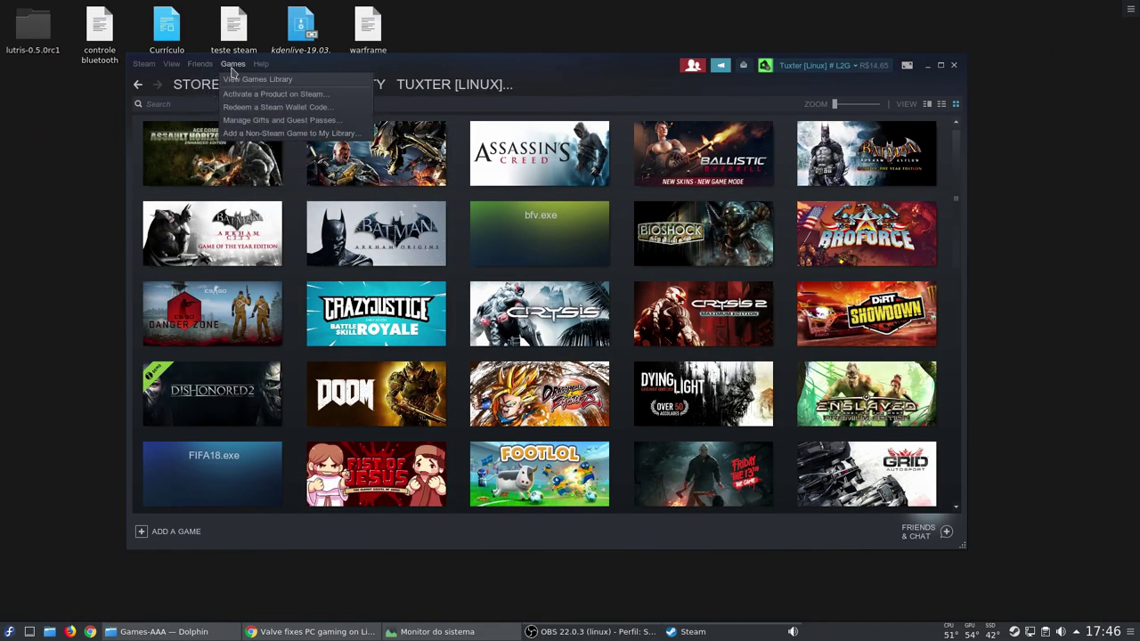
click(287, 133)
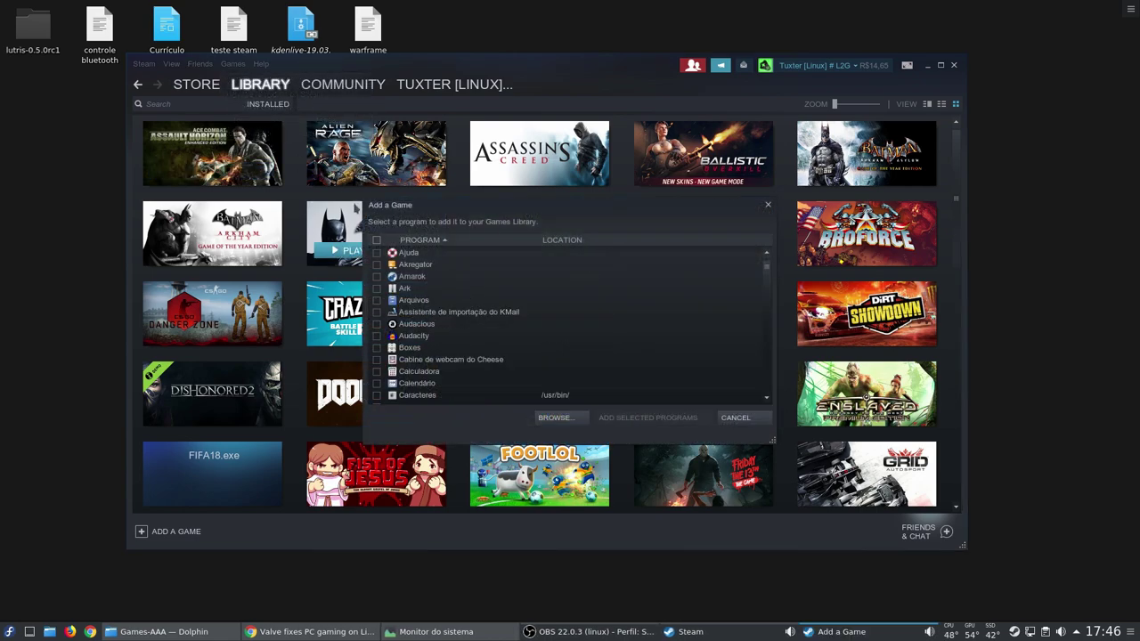
click(722, 419)
Step: Start adding a non-Steam game and browse to the Bin32 folder of Crysis 3 in Games-AAA
click(232, 65)
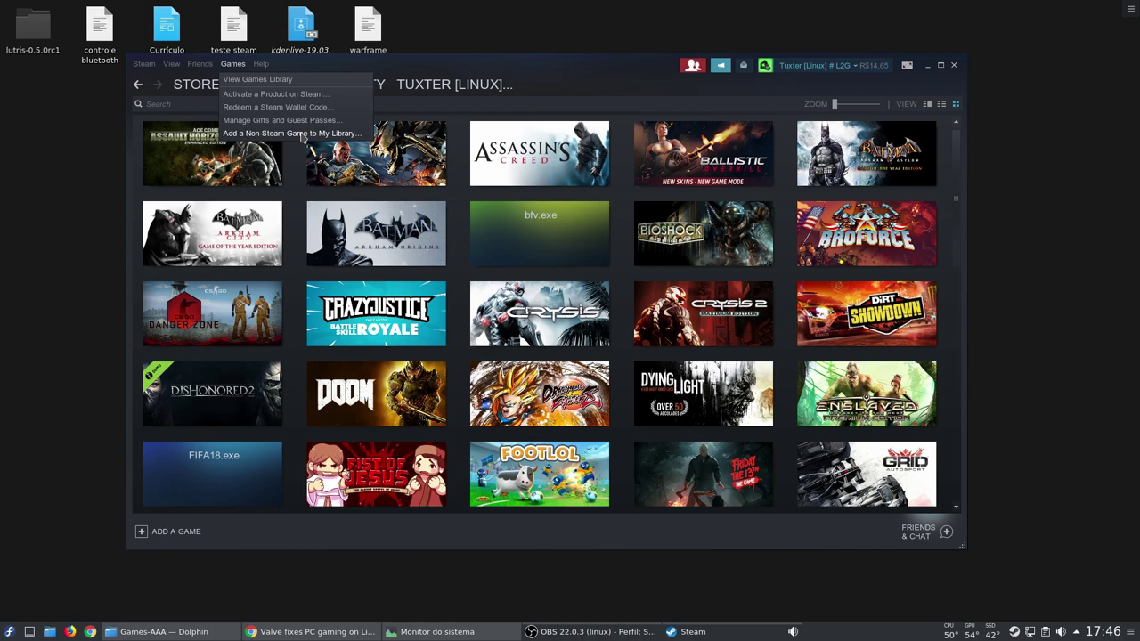
click(302, 133)
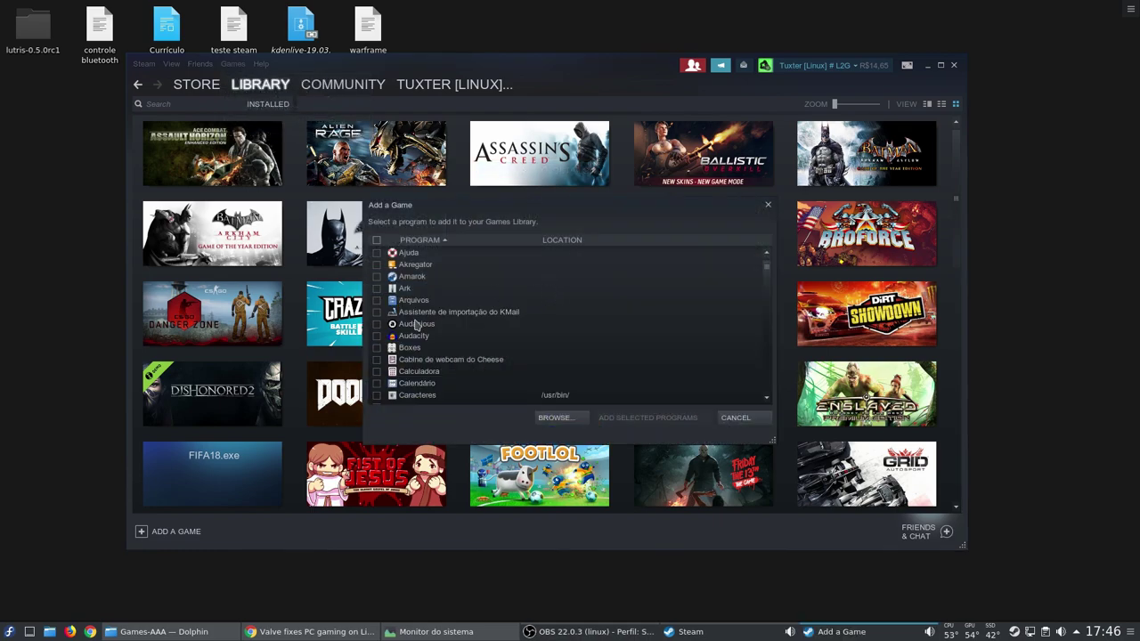
click(559, 418)
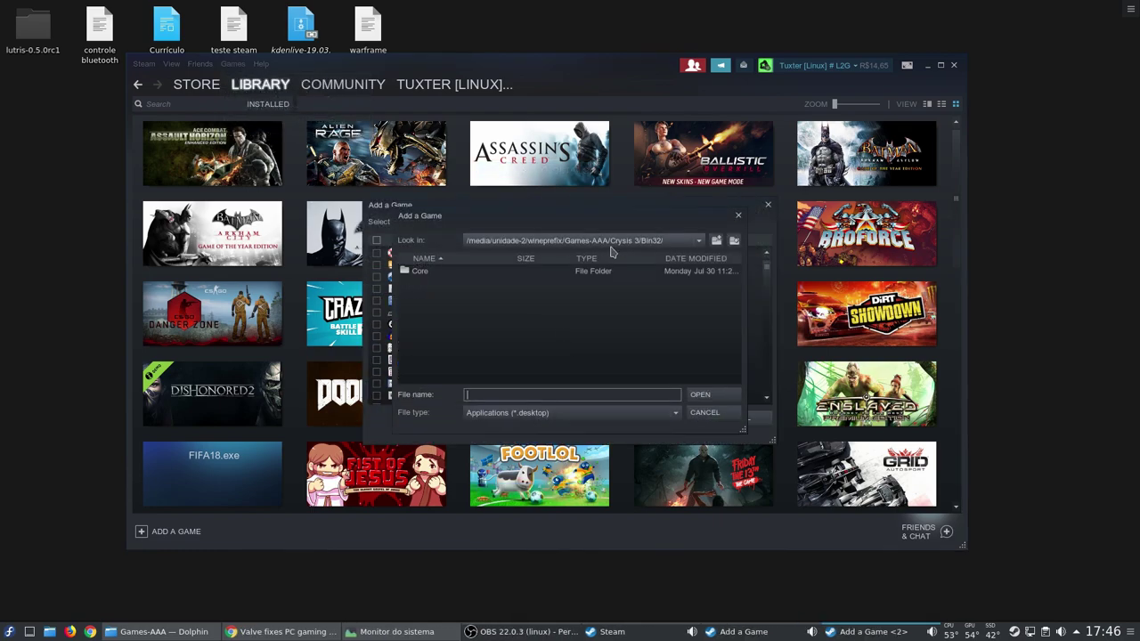
click(717, 241)
click(717, 241)
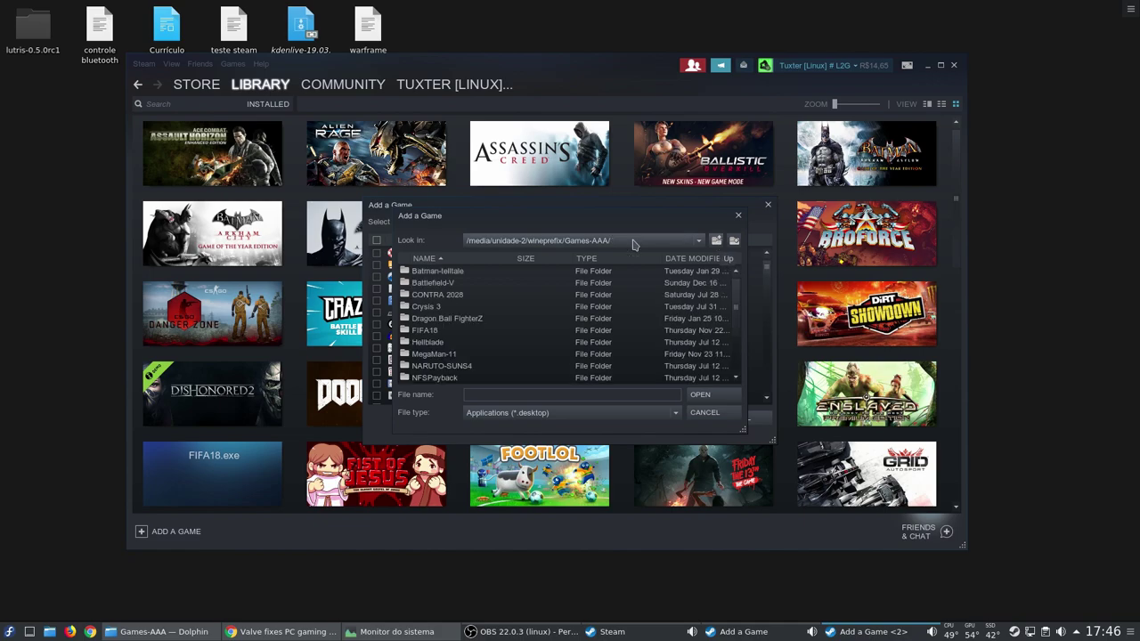
click(423, 311)
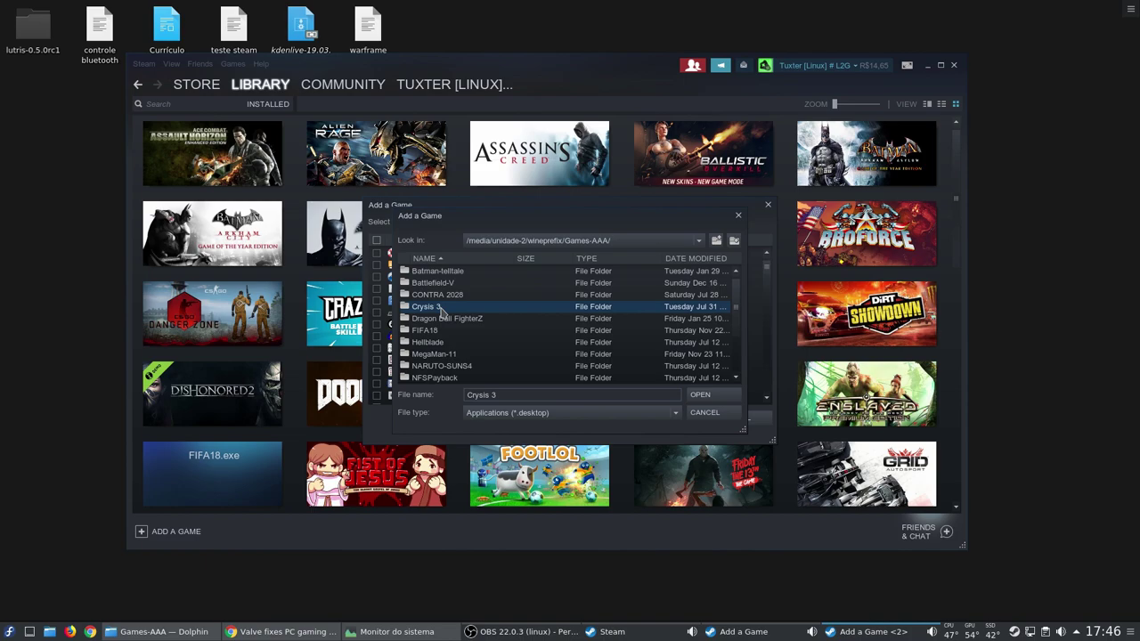
double_click(440, 310)
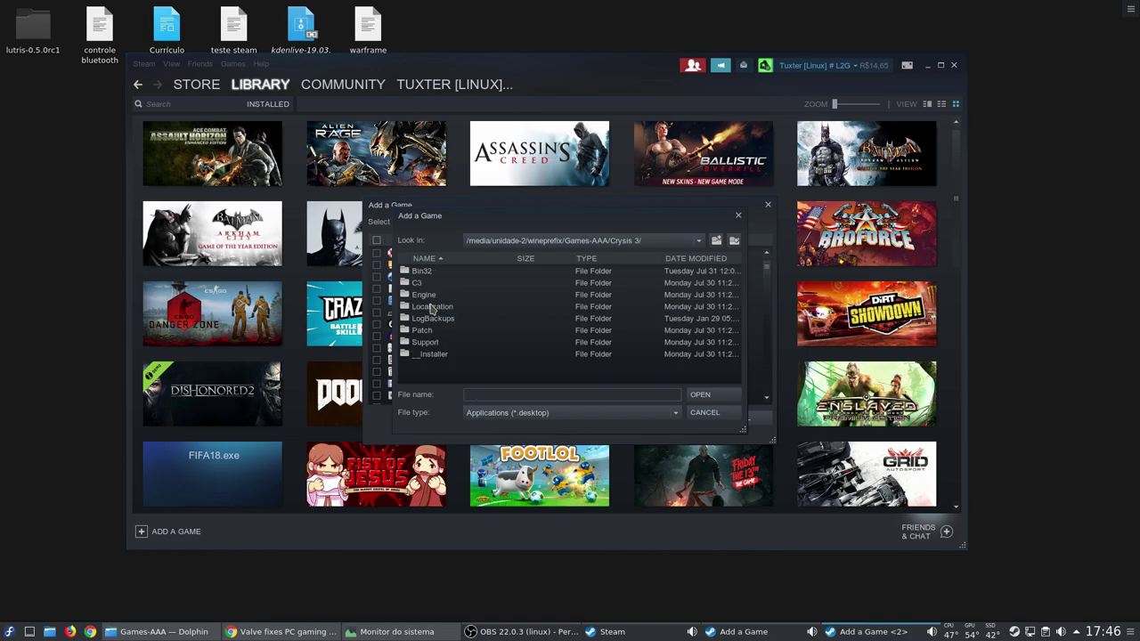
double_click(422, 273)
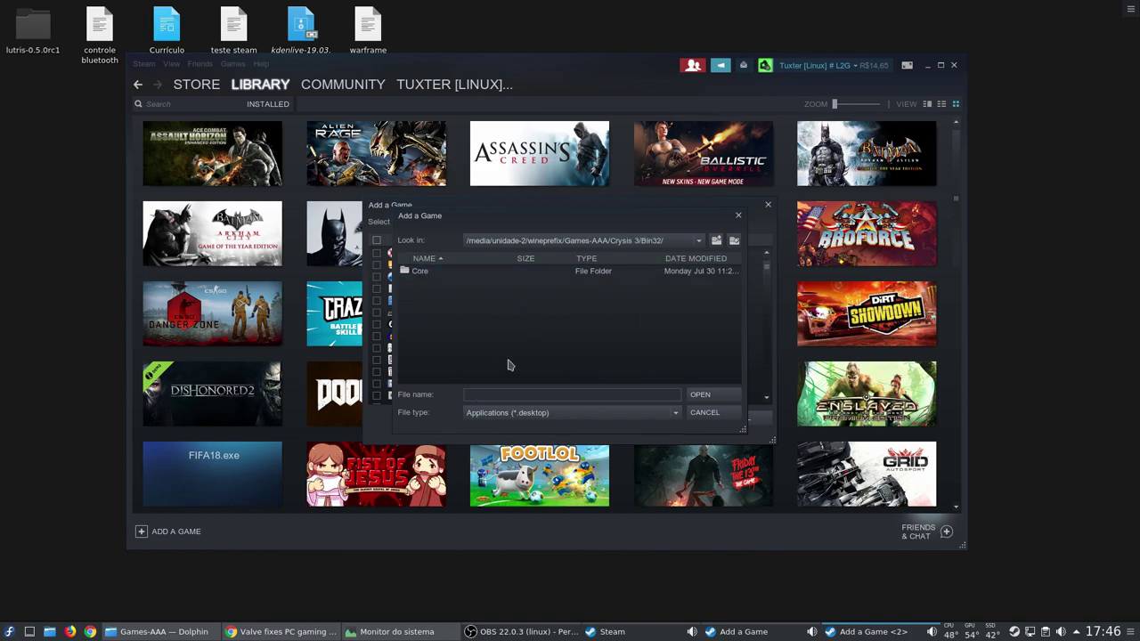
Step: Show all file types, choose Crysis3.exe and add it to the Steam library
click(559, 415)
click(509, 428)
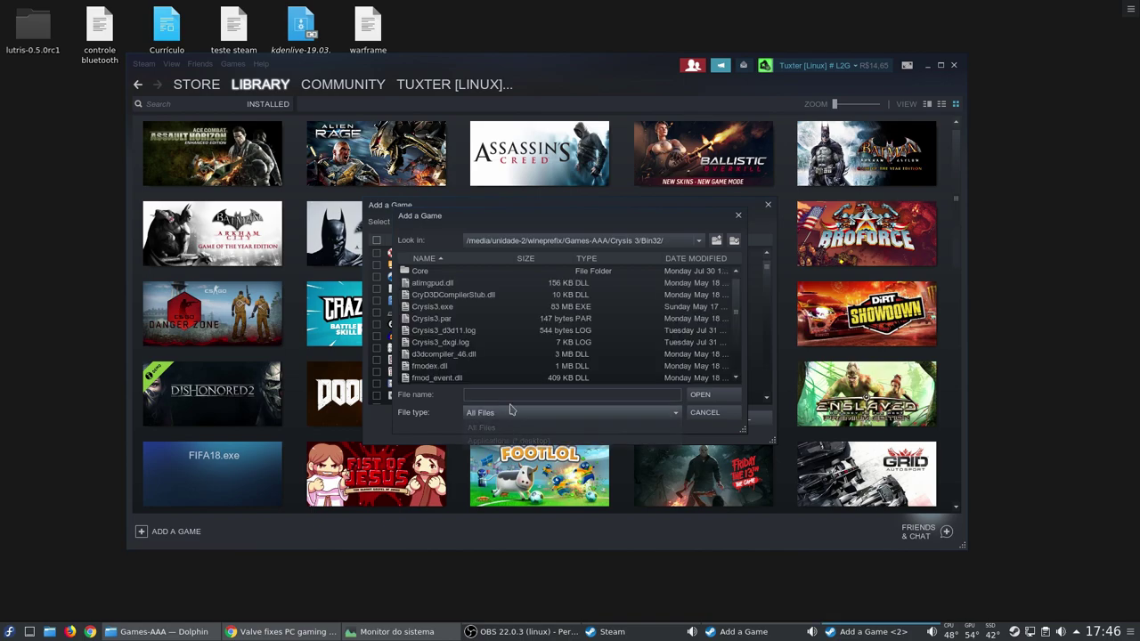
scroll(537, 326, down, 1)
scroll(534, 328, up, 1)
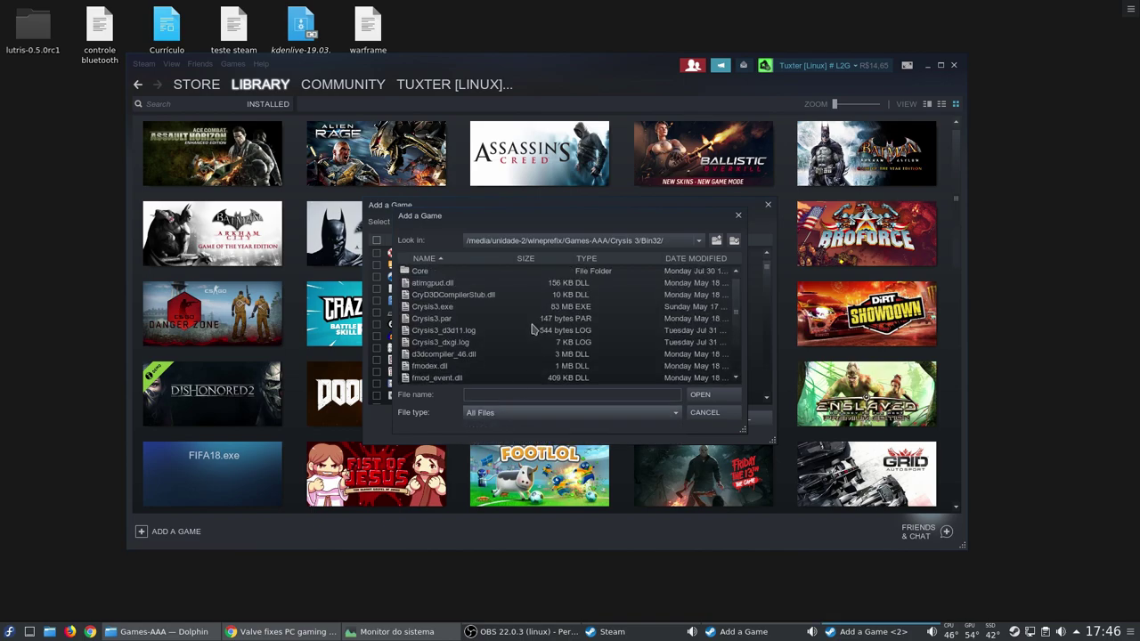
double_click(436, 308)
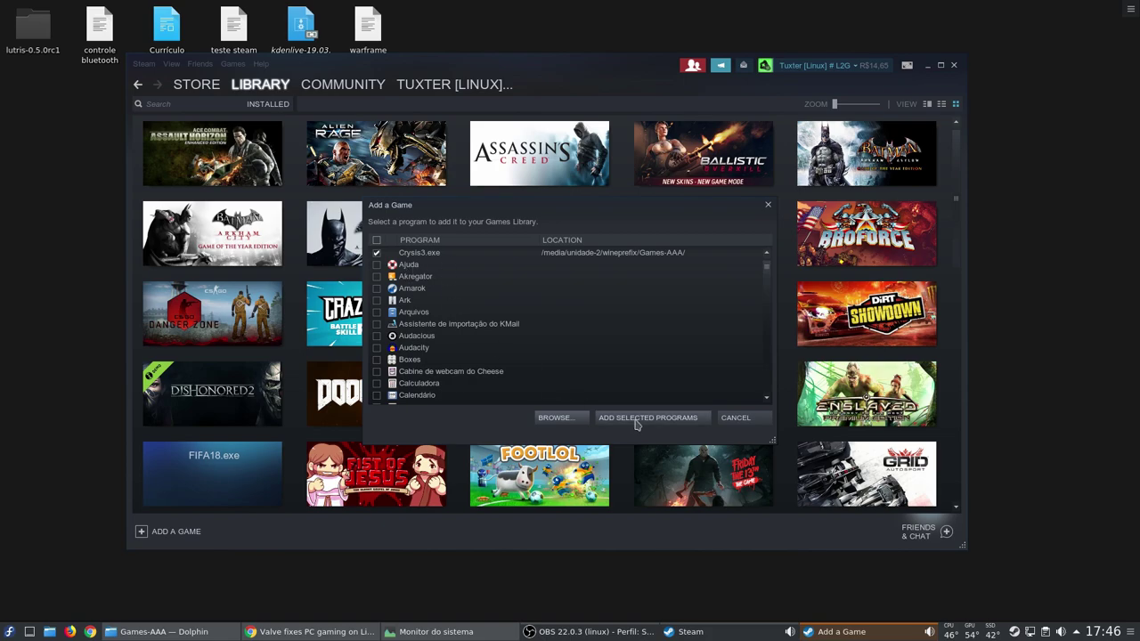
click(636, 421)
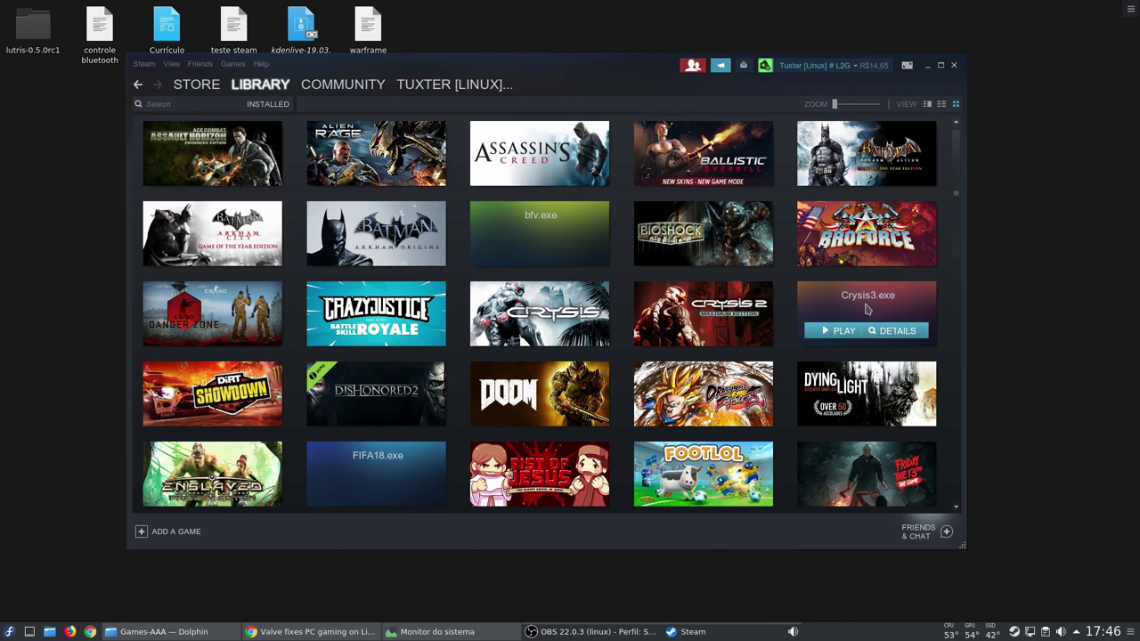
Step: Open the properties of the Crysis3.exe shortcut in the Steam library
right_click(867, 306)
click(888, 392)
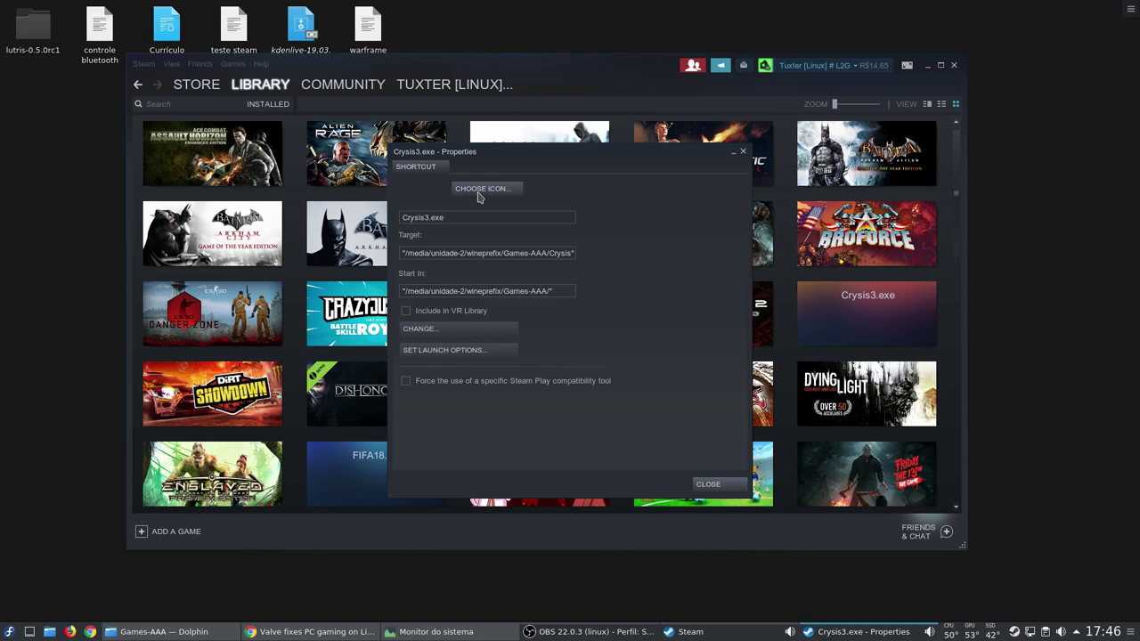
click(743, 152)
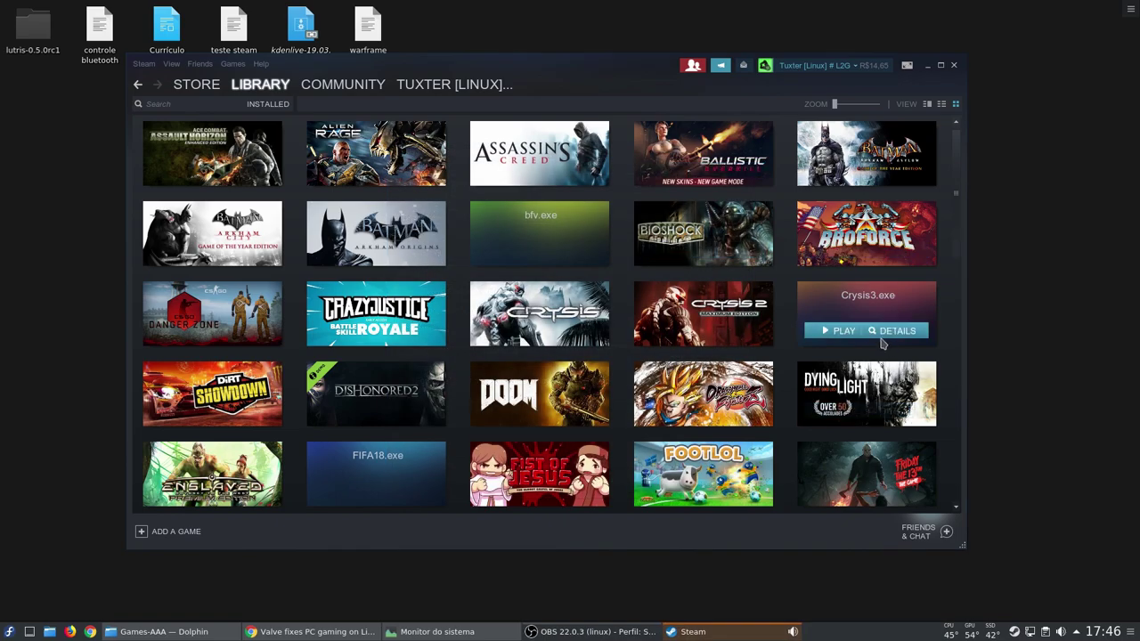
right_click(844, 309)
scroll(933, 340, down, 10)
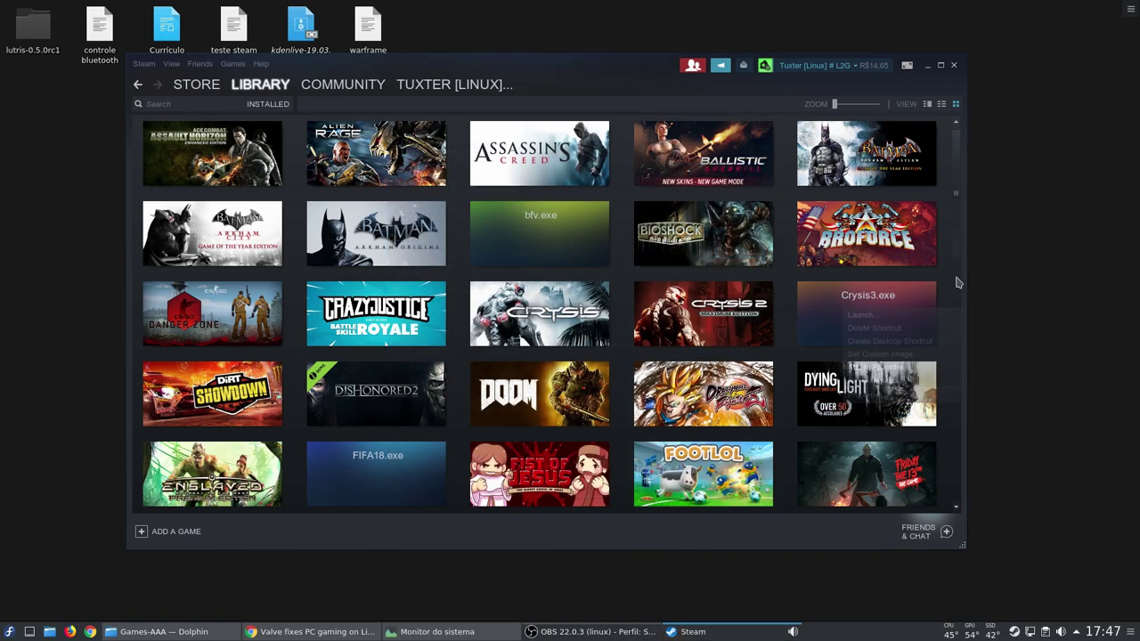
scroll(933, 340, up, 8)
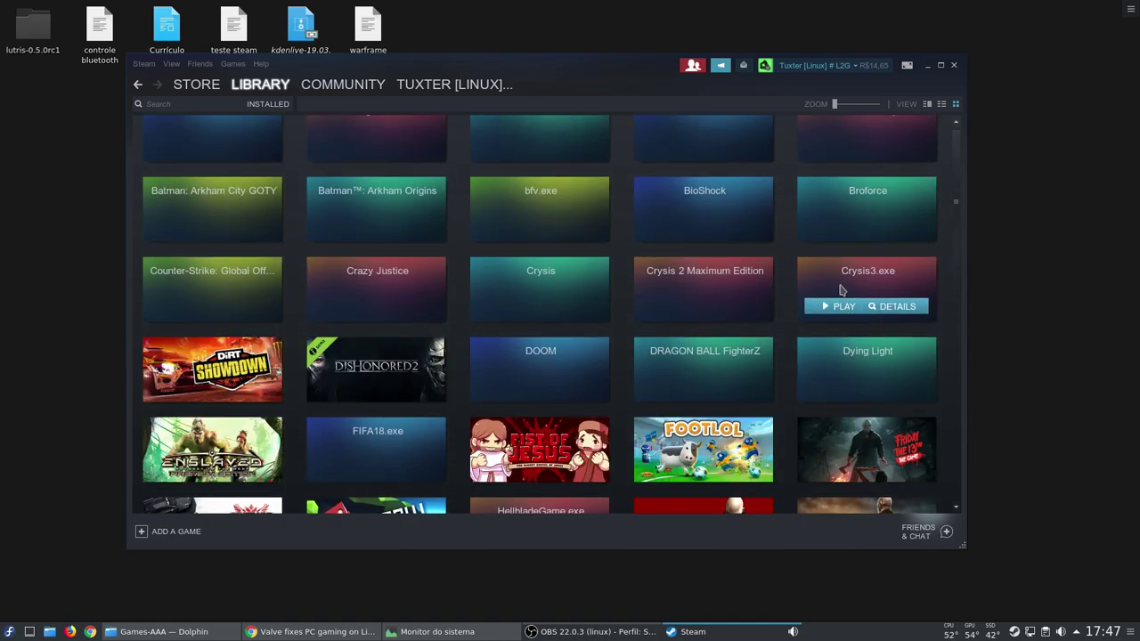
right_click(840, 290)
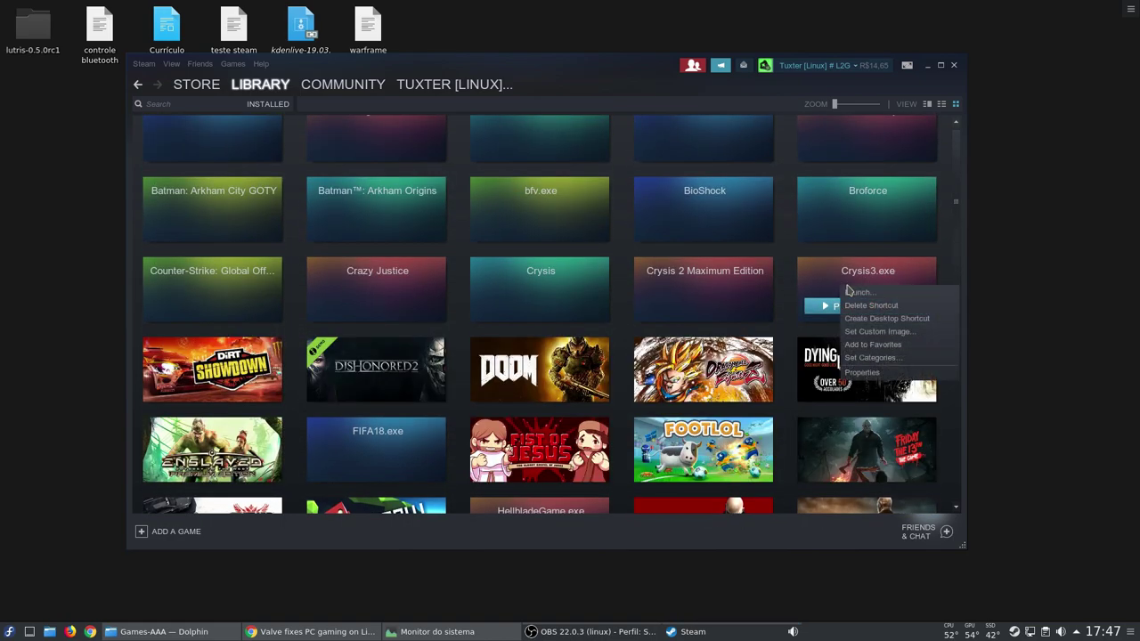
click(846, 369)
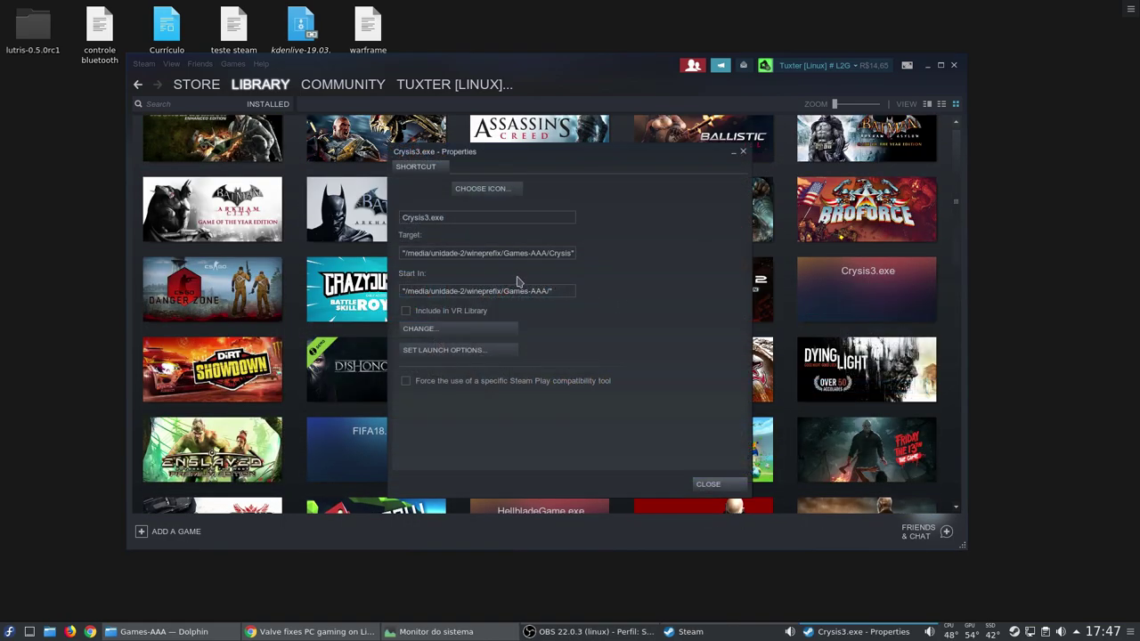
Step: Minimize the Steam library and locate Crysis3.exe in the Bin32 folder of Crysis 3 in the Dolphin file manager
click(161, 631)
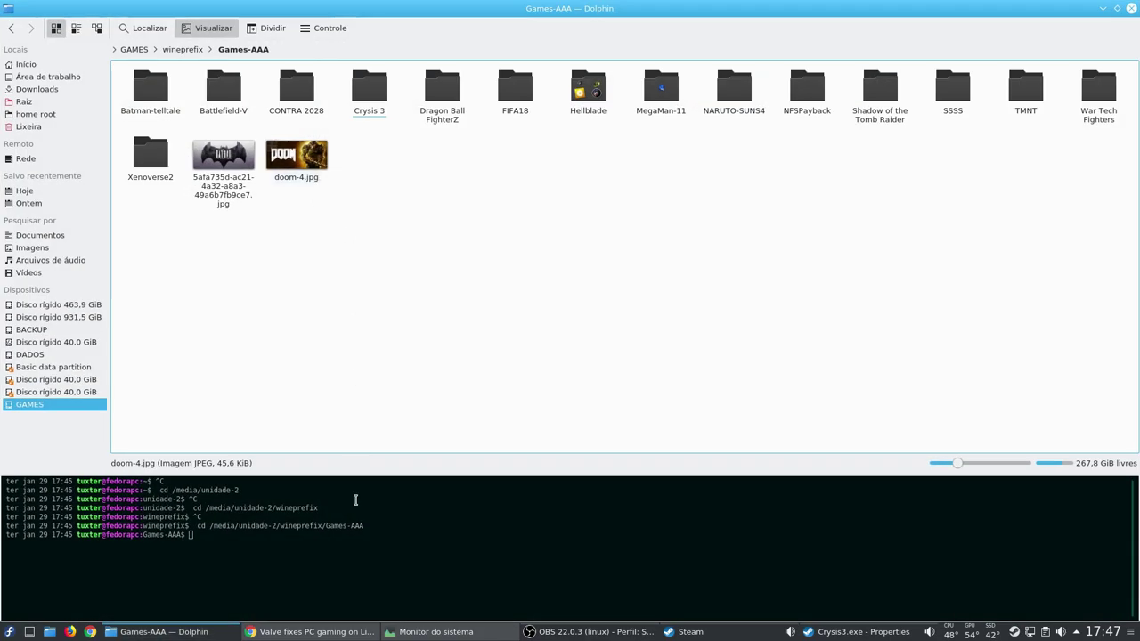
click(690, 632)
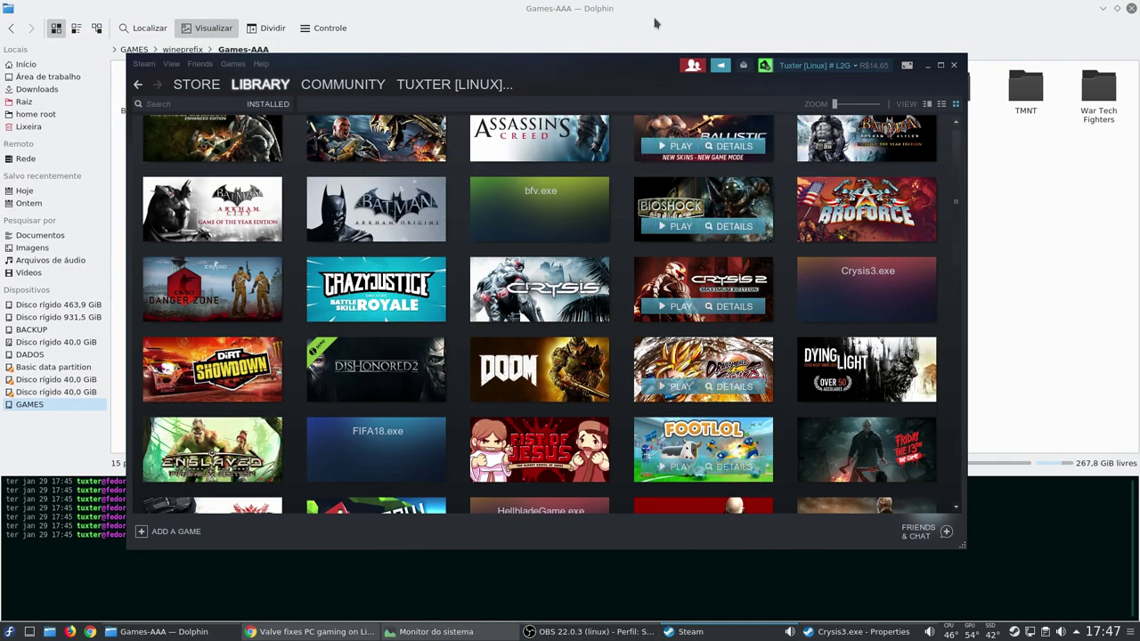
click(857, 632)
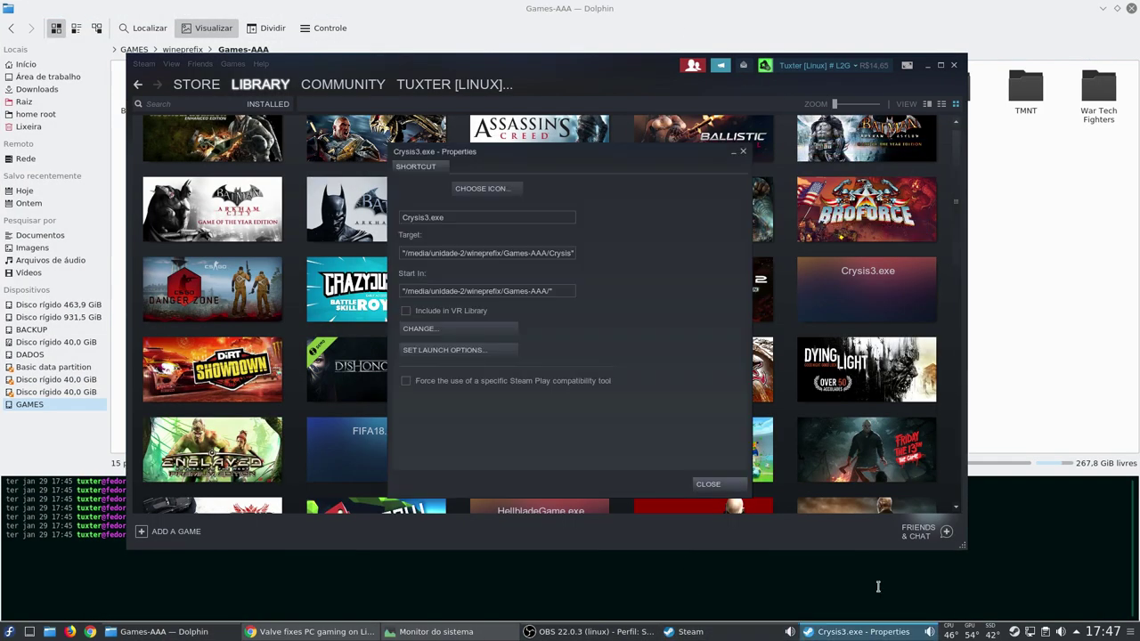
click(927, 65)
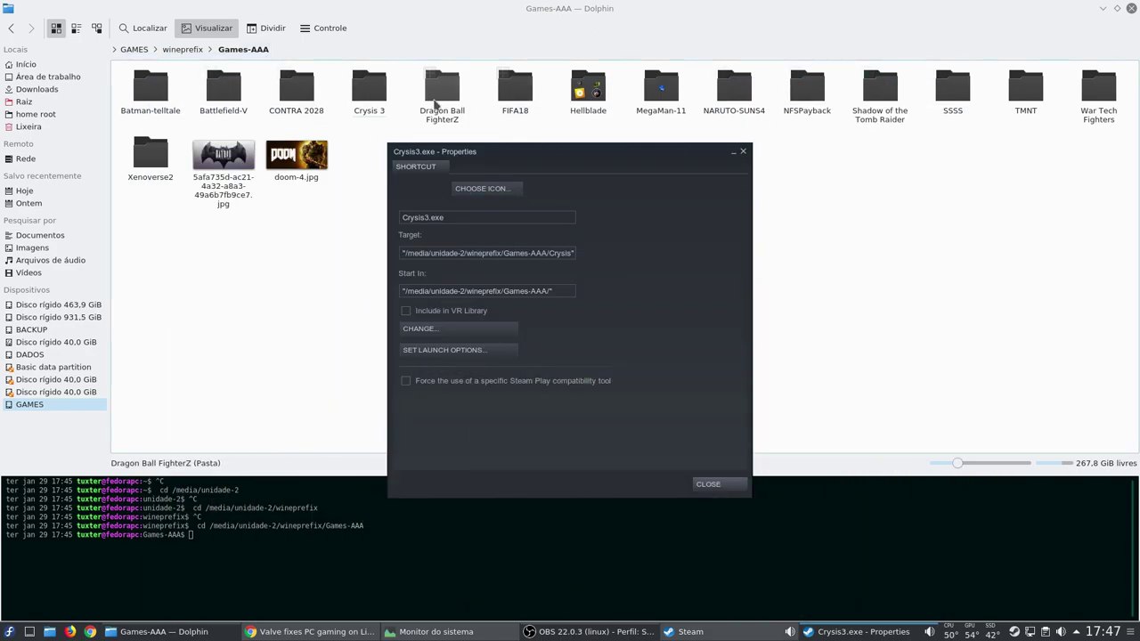
click(368, 90)
click(221, 94)
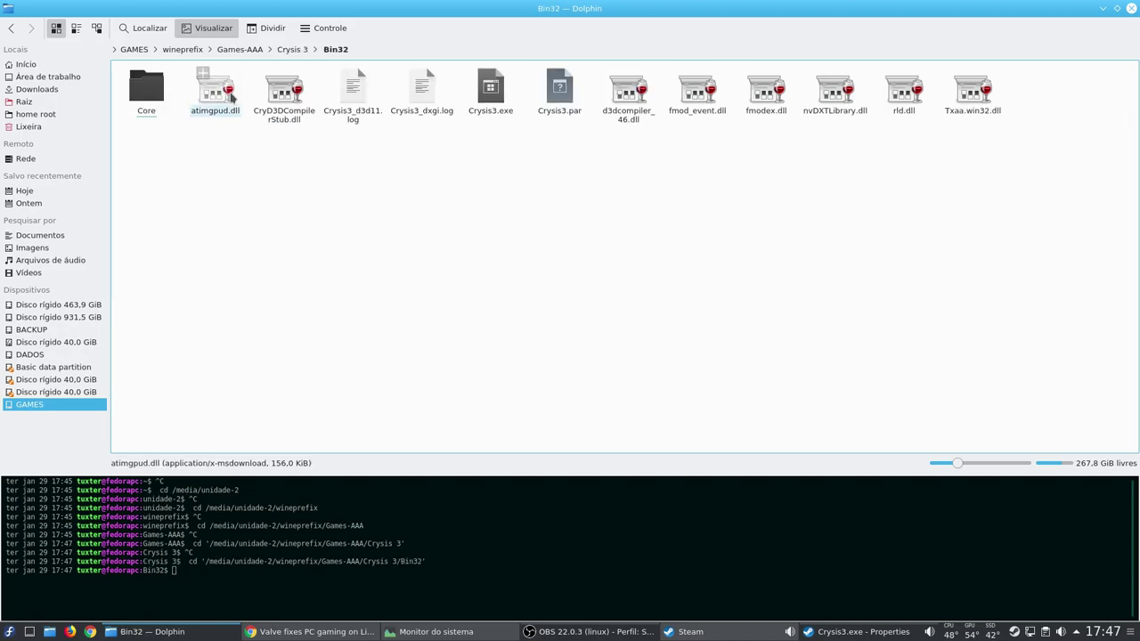
click(500, 108)
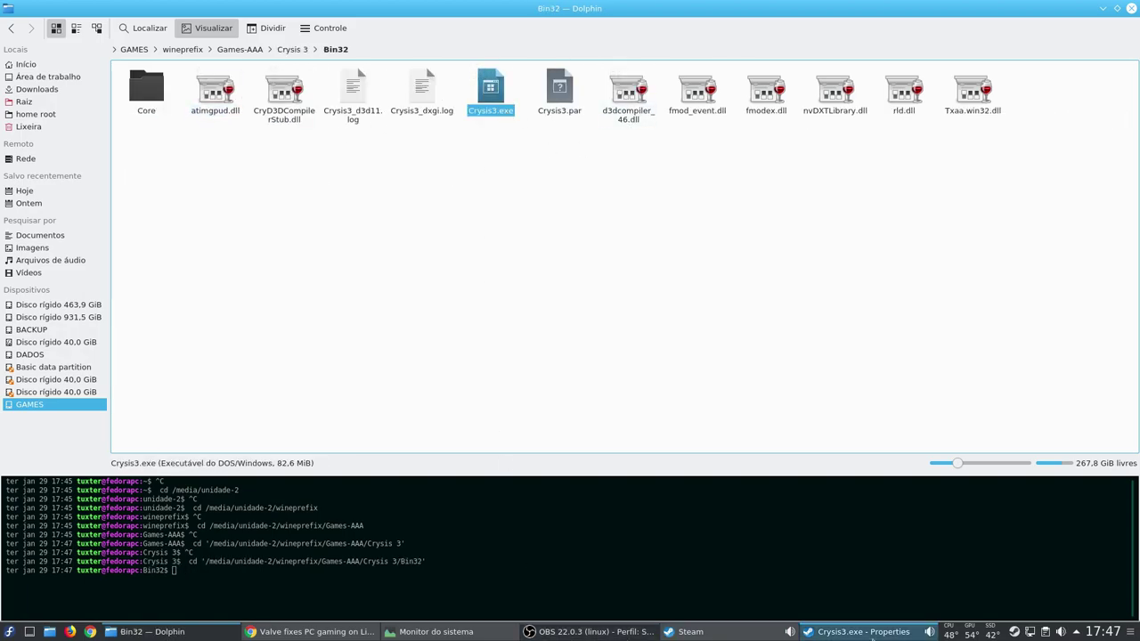
Step: Switch back to the shortcut properties and examine the Target and Start In paths, the target file browser and the launch options
click(868, 633)
click(565, 254)
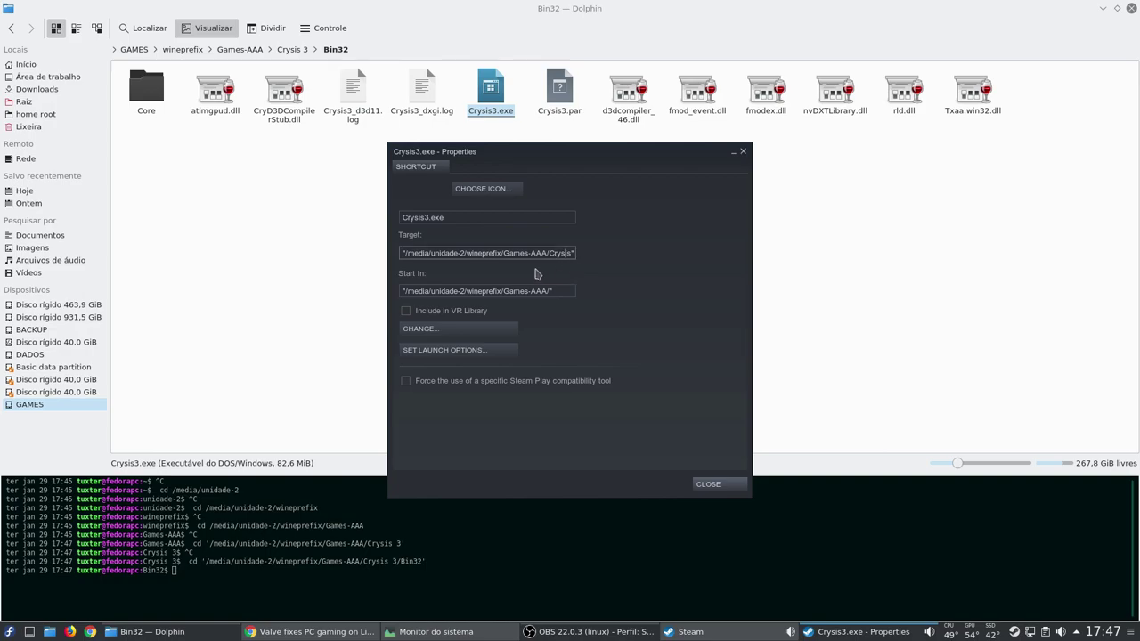
drag(553, 292, 360, 291)
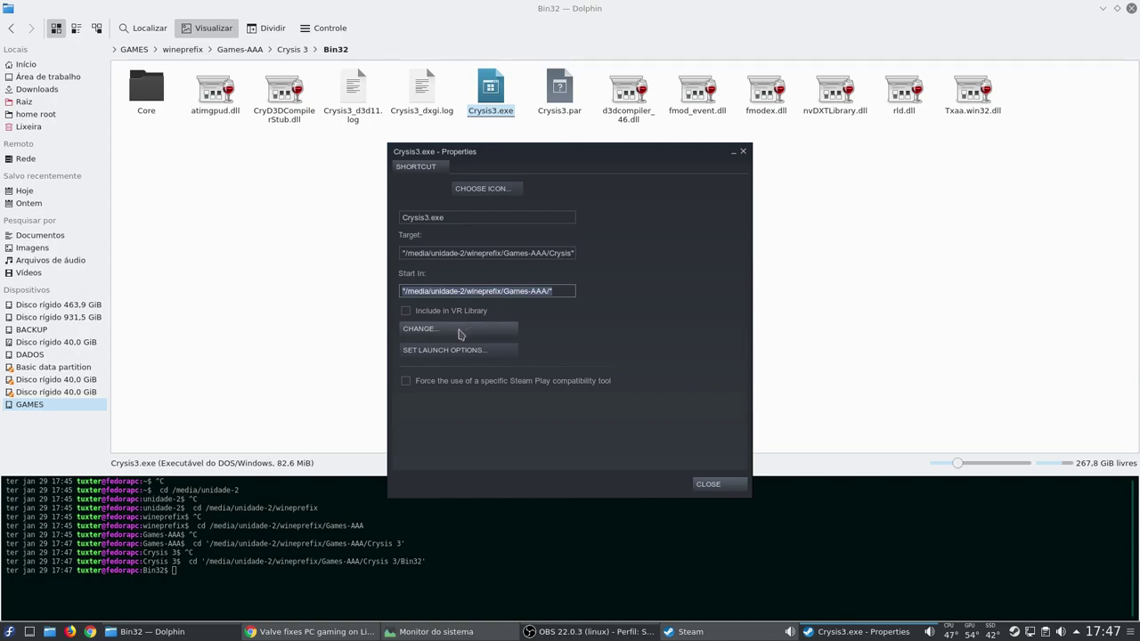
click(490, 328)
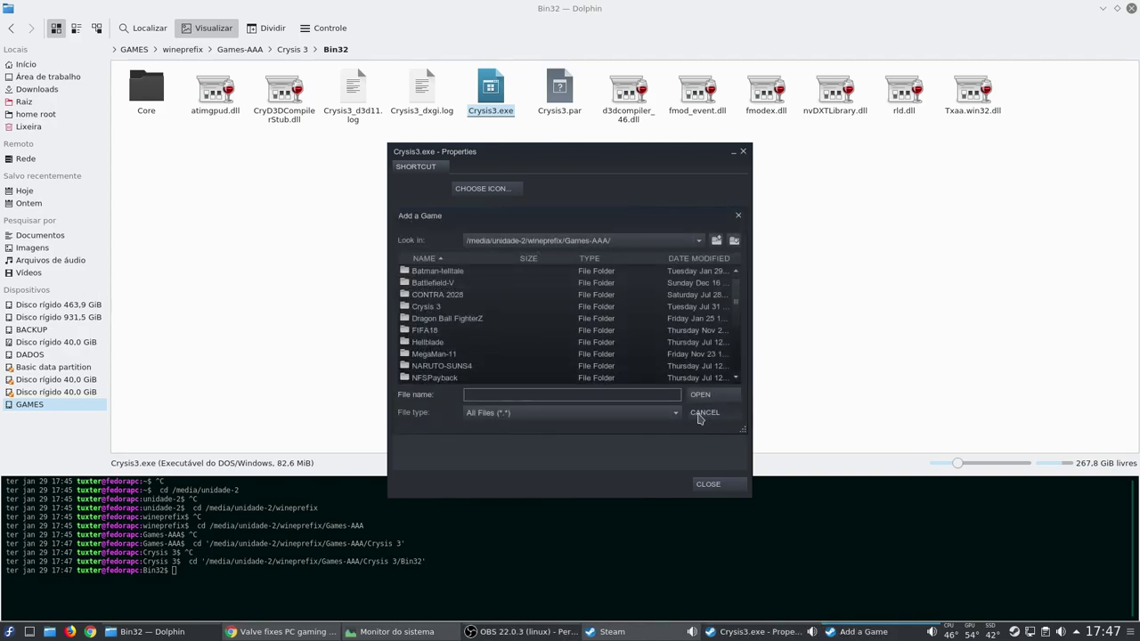
click(704, 412)
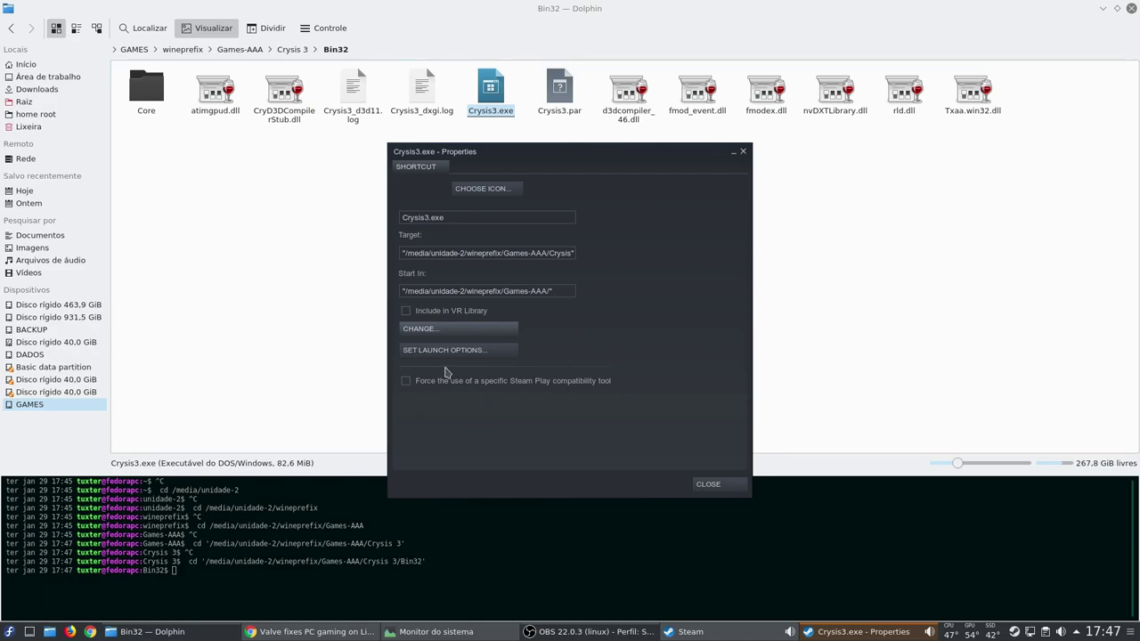
click(487, 348)
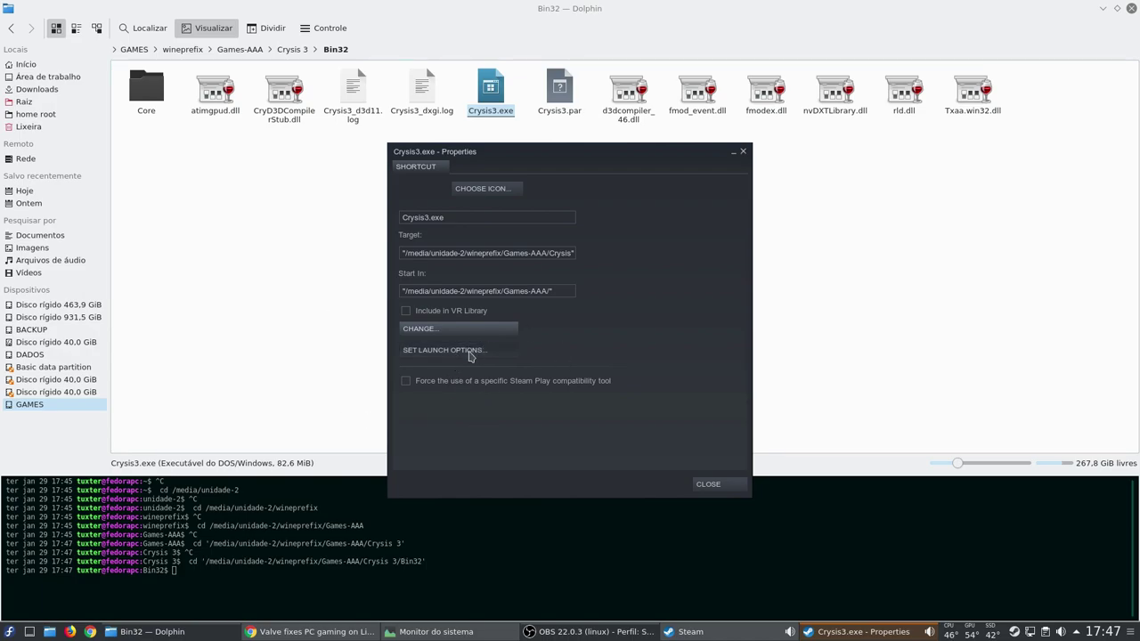
drag(534, 285, 498, 336)
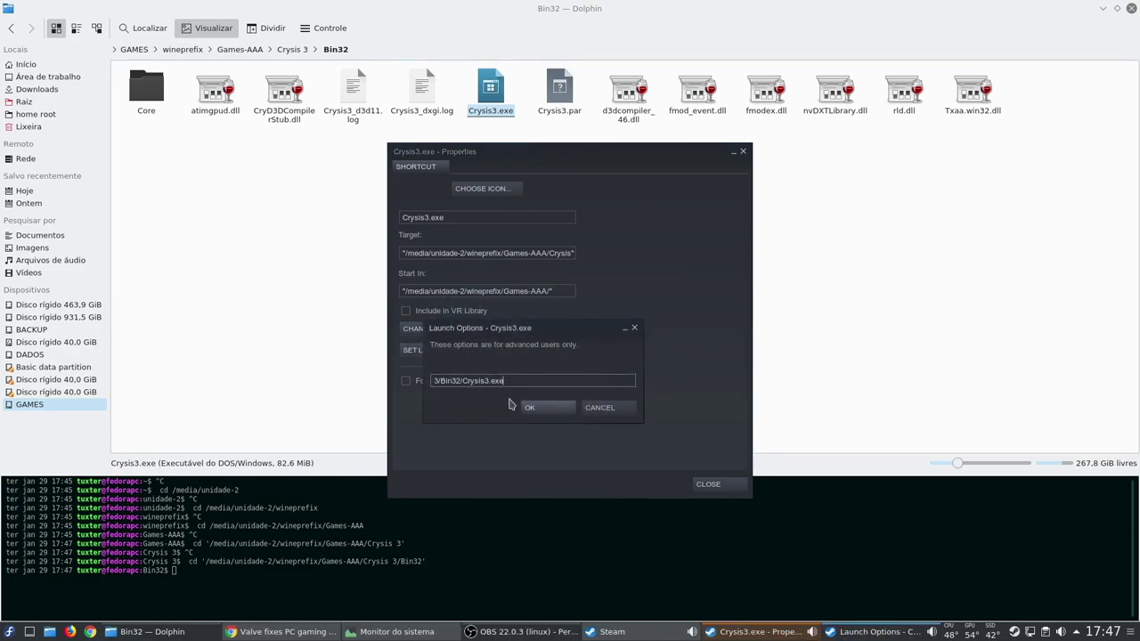
click(592, 408)
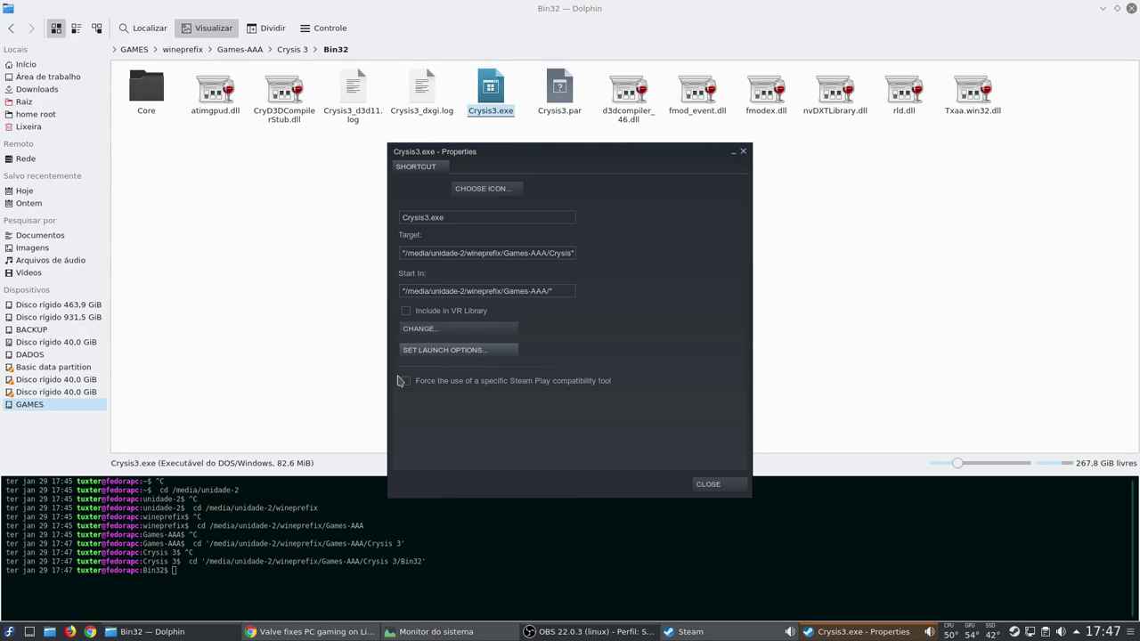
Step: Force the Steam Play compatibility tool Proton 3.16-6 Beta for the Crysis3.exe shortcut and close its properties
click(419, 381)
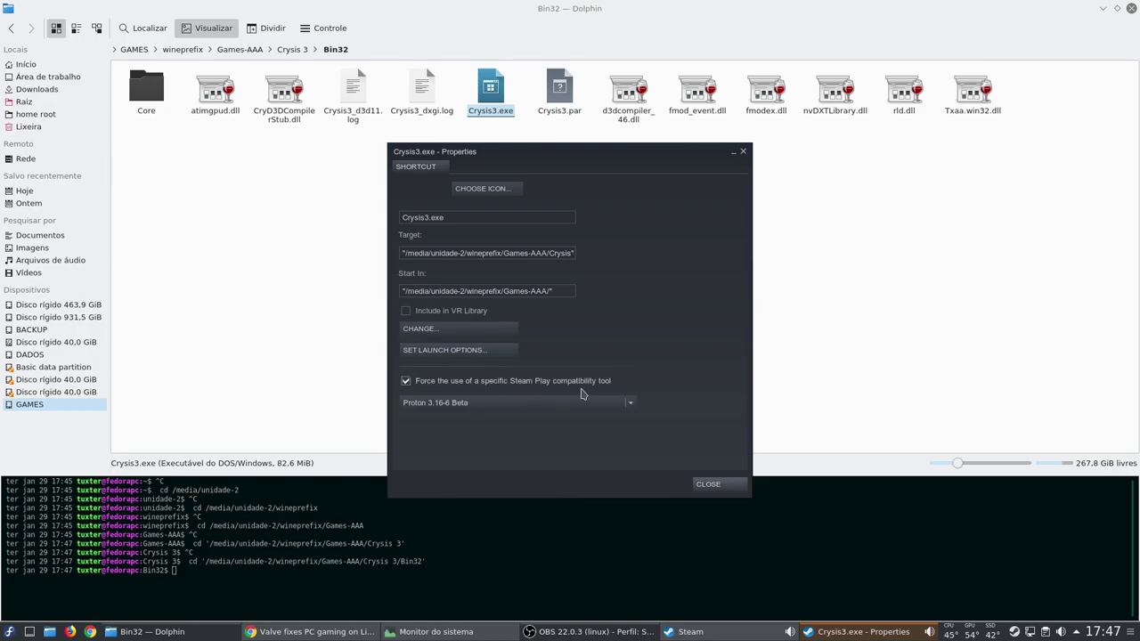
click(631, 407)
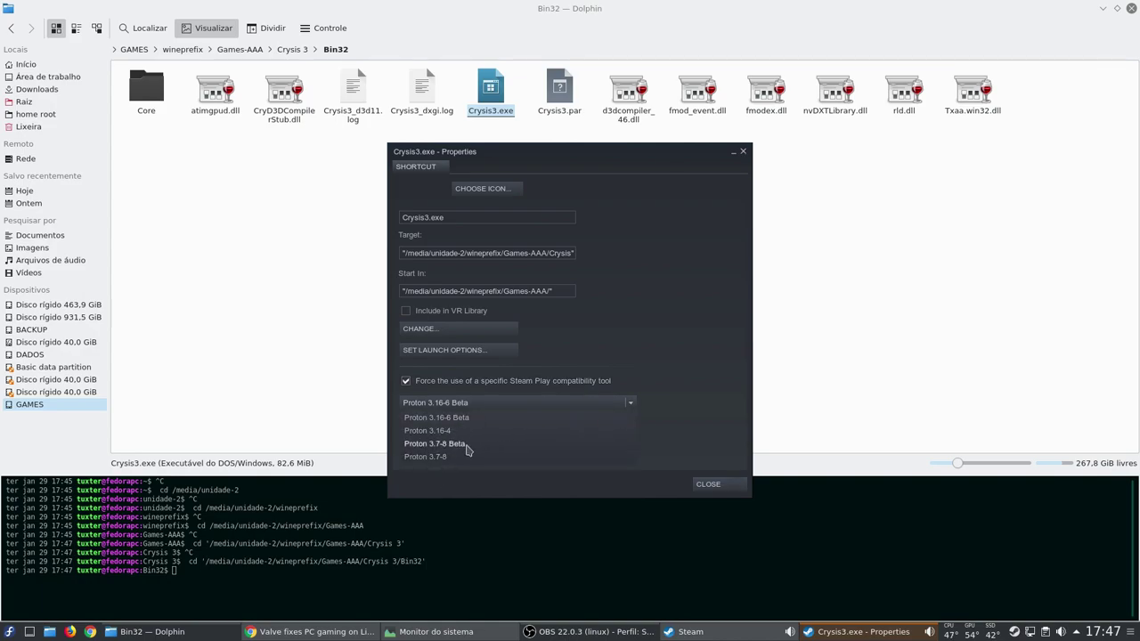
click(549, 431)
click(715, 489)
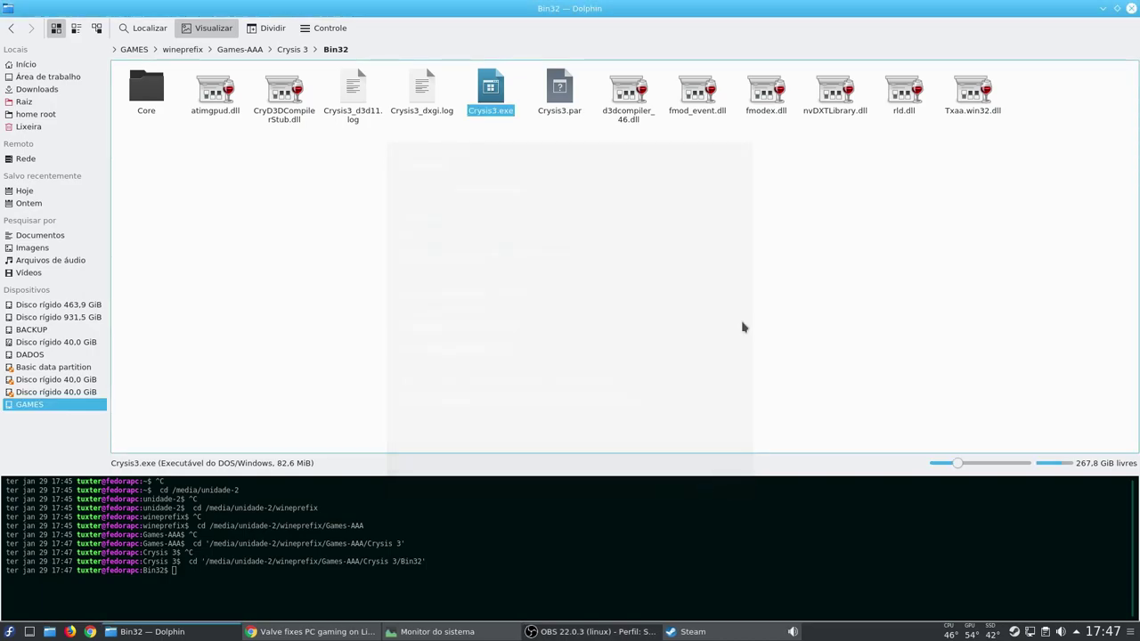
Step: Minimize Dolphin, try to launch Crysis3.exe from the Steam library and dismiss the error dialog
click(1101, 7)
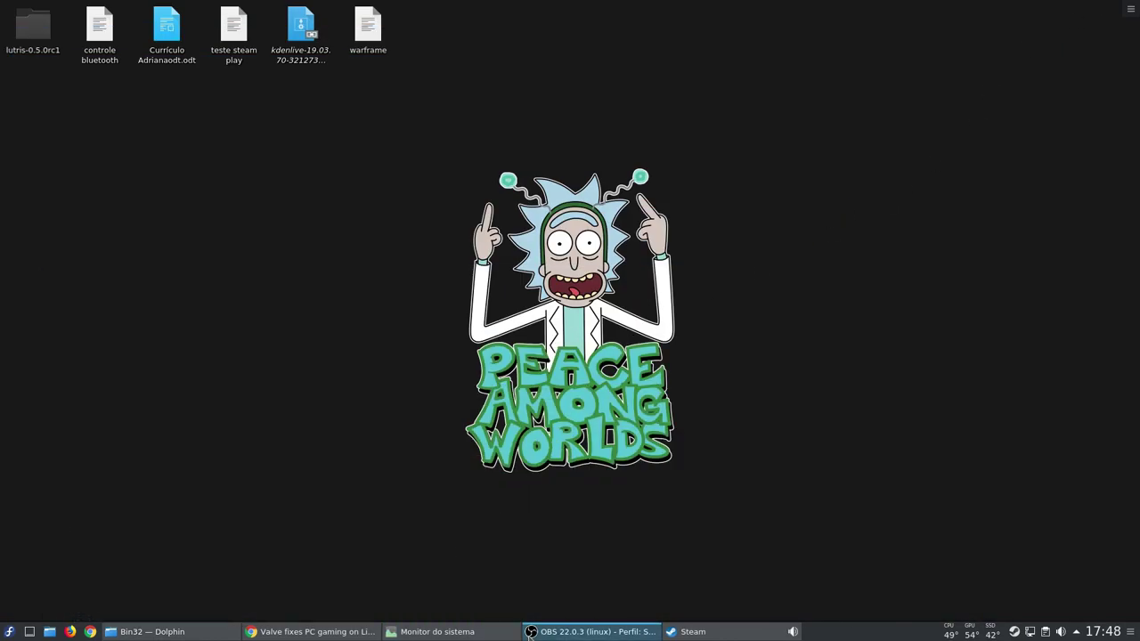
click(691, 632)
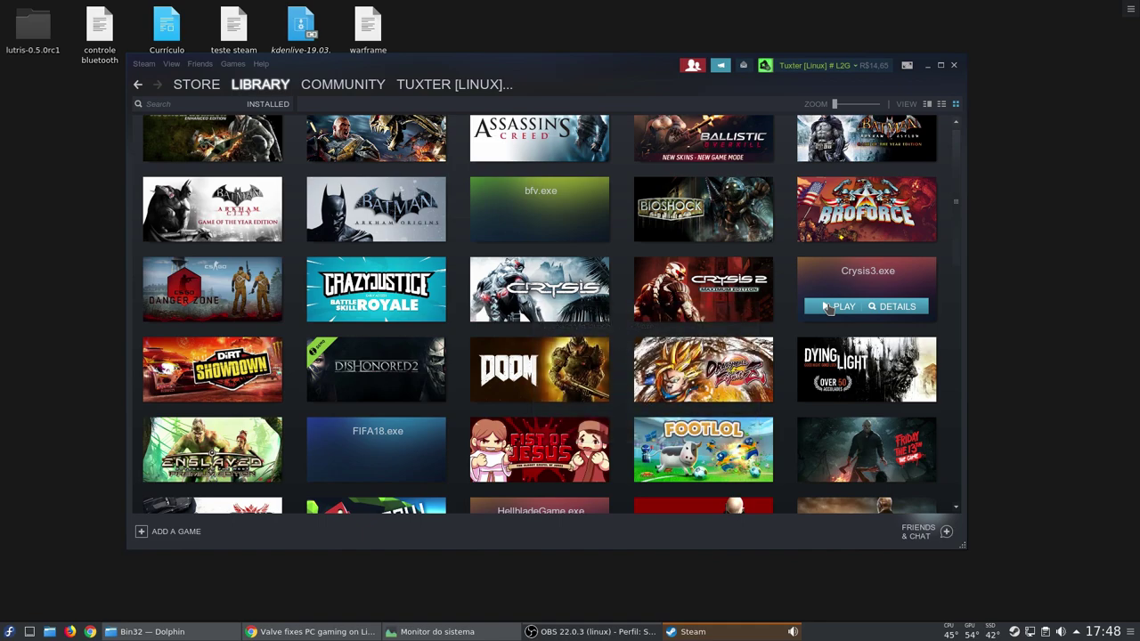
click(828, 307)
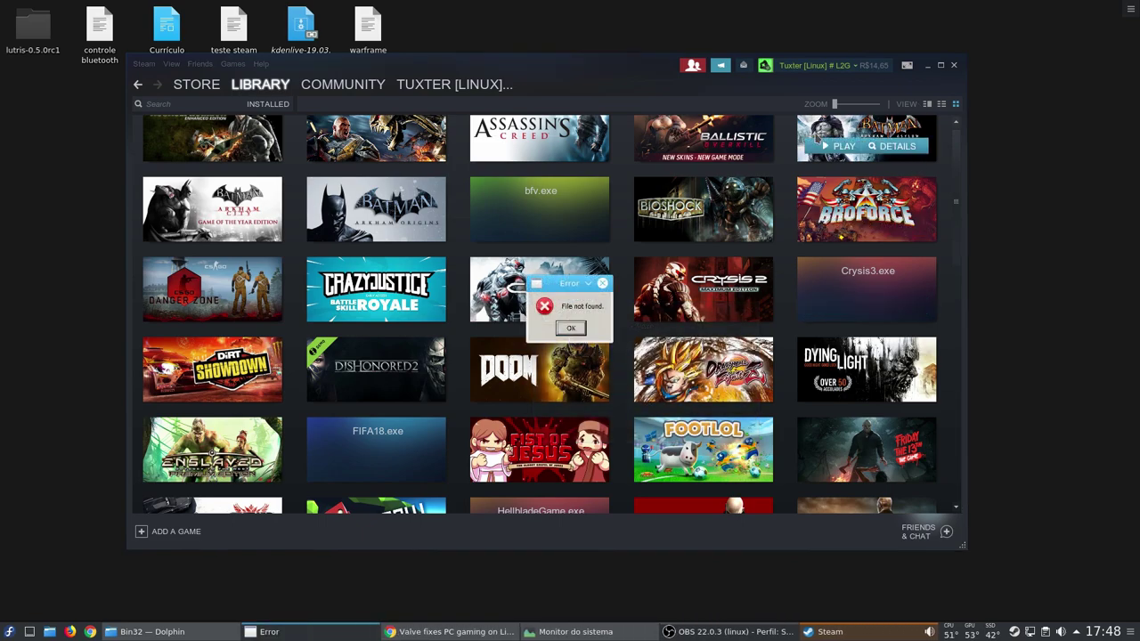
click(570, 327)
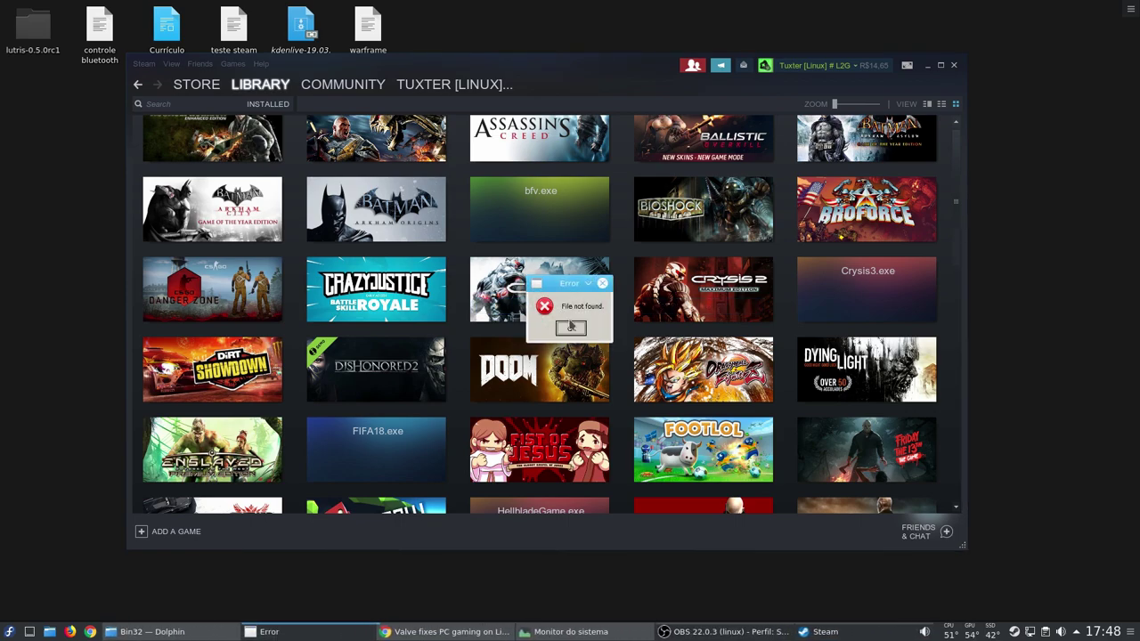
Step: Reopen the Crysis3.exe shortcut properties and place them over the Bin32 folder in Dolphin, with the Steam library minimized
right_click(834, 296)
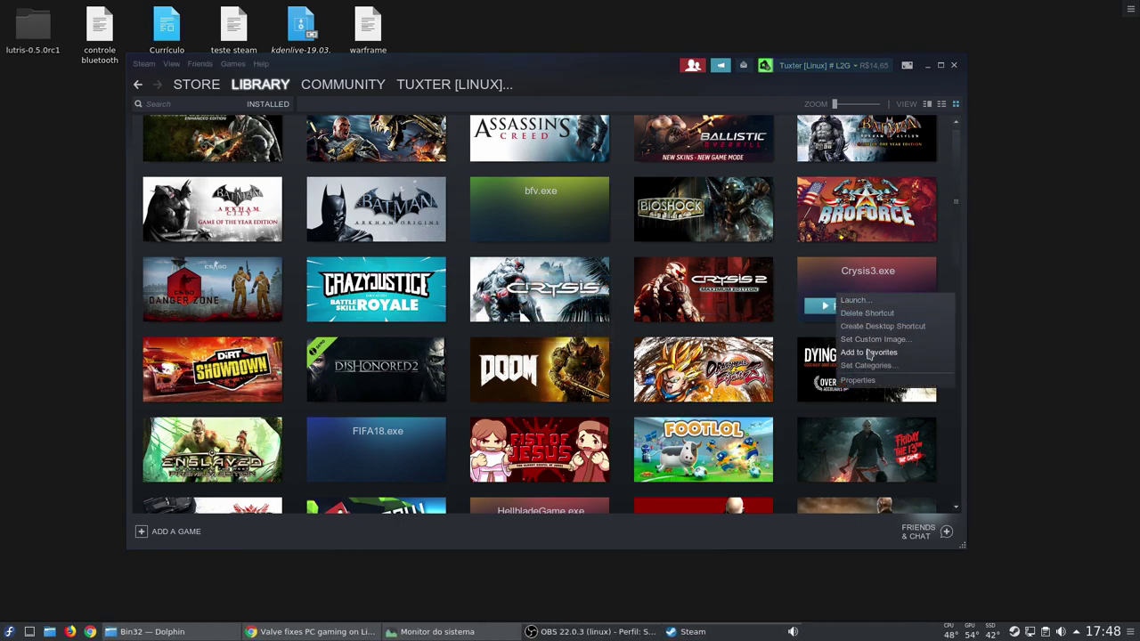
click(860, 383)
click(928, 66)
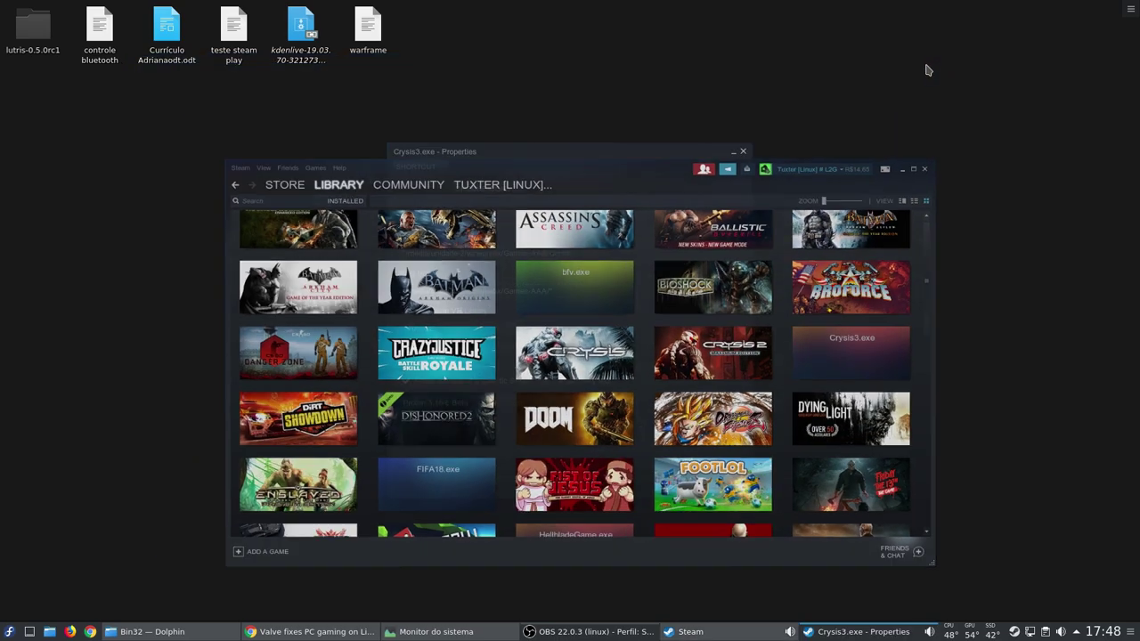
drag(612, 153, 877, 156)
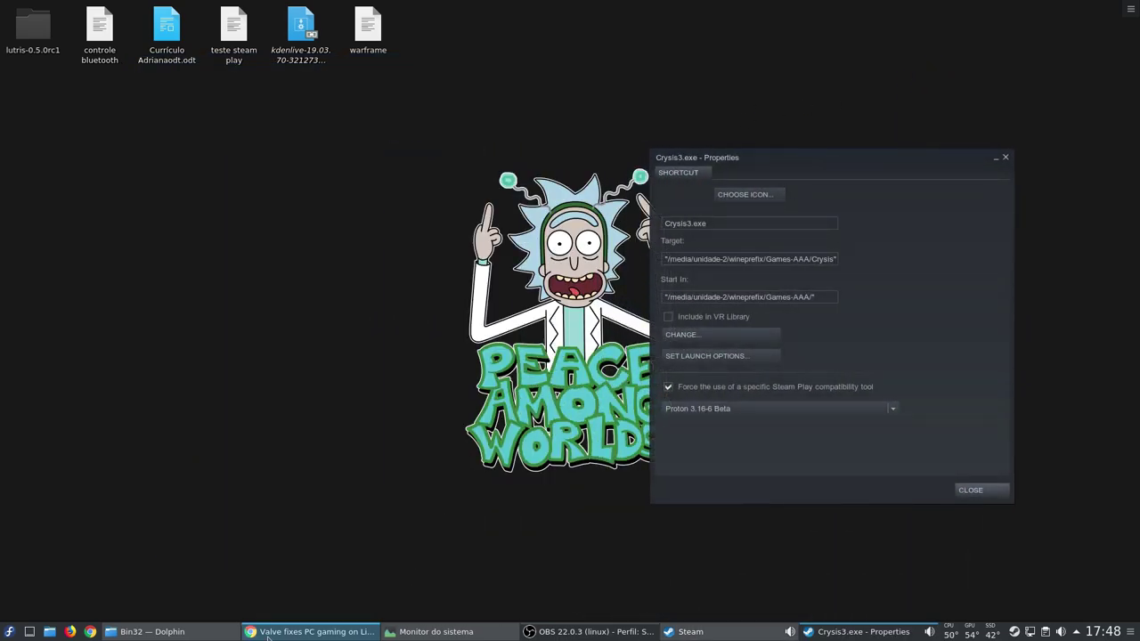
click(147, 632)
click(860, 631)
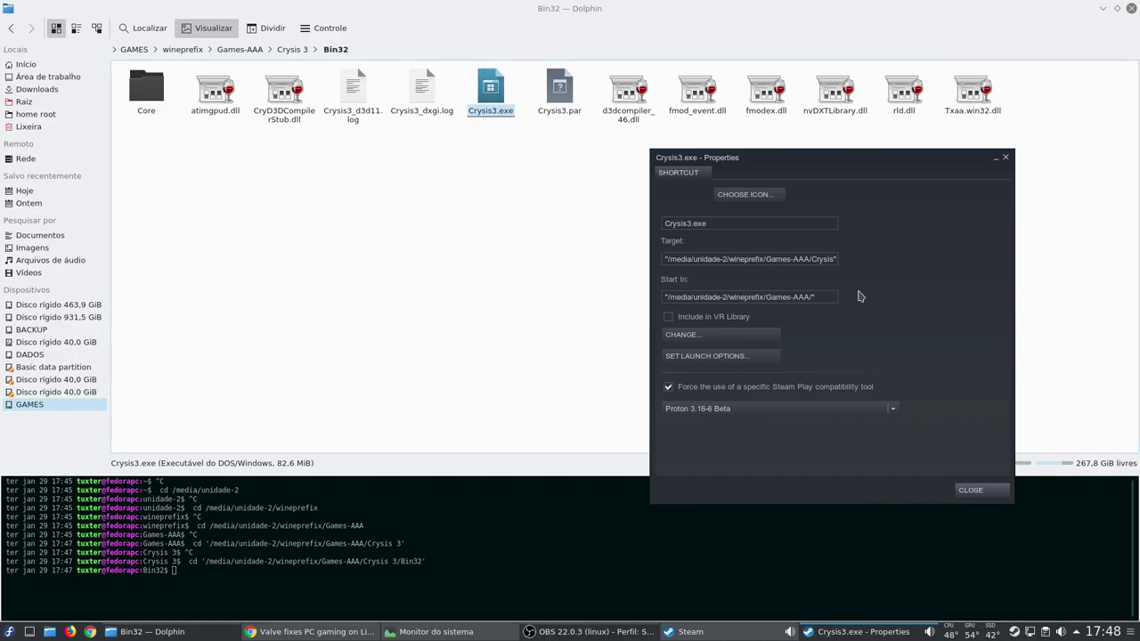
Step: Using the path fragment in the launch options, complete the shortcut's Target as "/media/unidade-2/wineprefix/Games-AAA/Crysis 3/Bin32/Crysis3.exe", including the closing quote
click(724, 356)
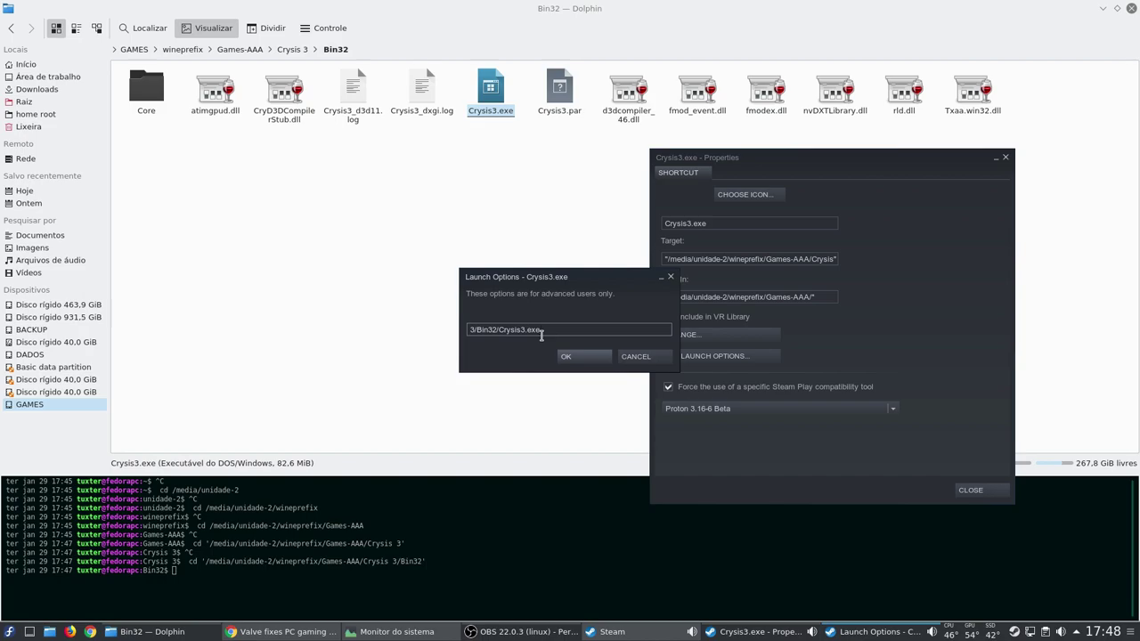
drag(543, 330, 441, 323)
click(631, 359)
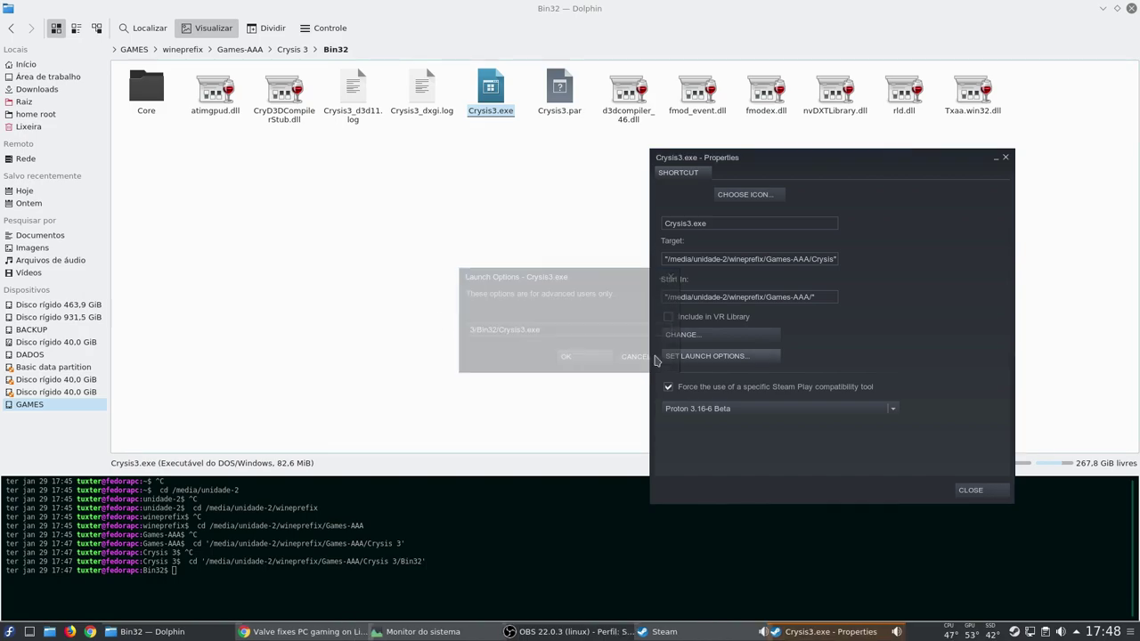
click(835, 259)
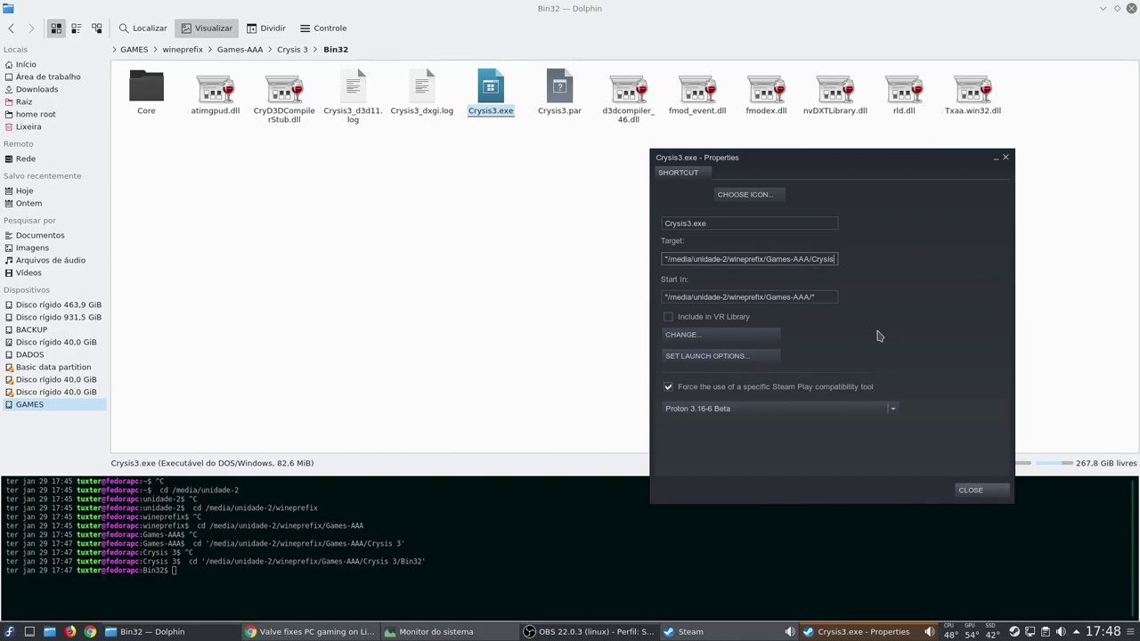
key(End)
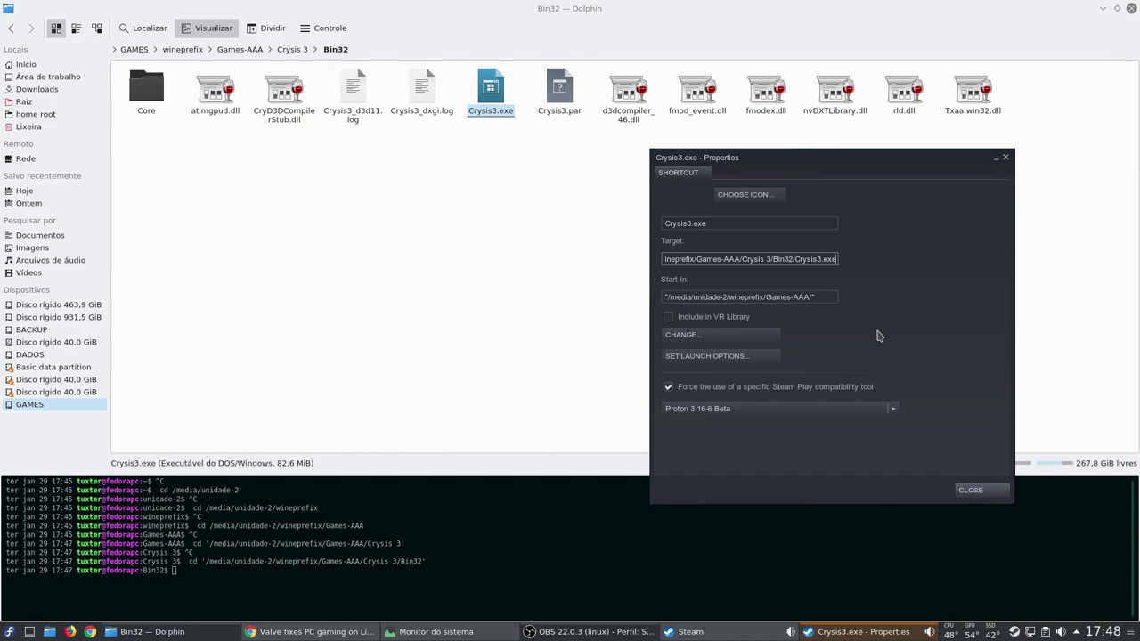
click(768, 259)
text(")
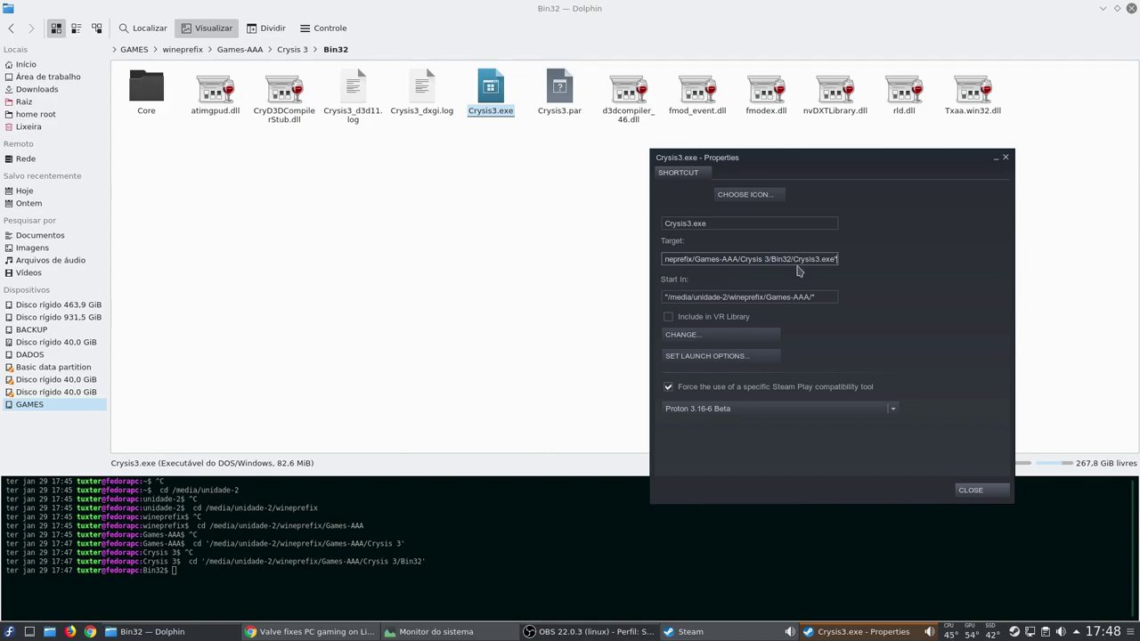
Step: Check the Crysis3.exe shortcut's Target and Start In fields, clear its launch options and close the properties
key(Home)
key(End)
click(709, 223)
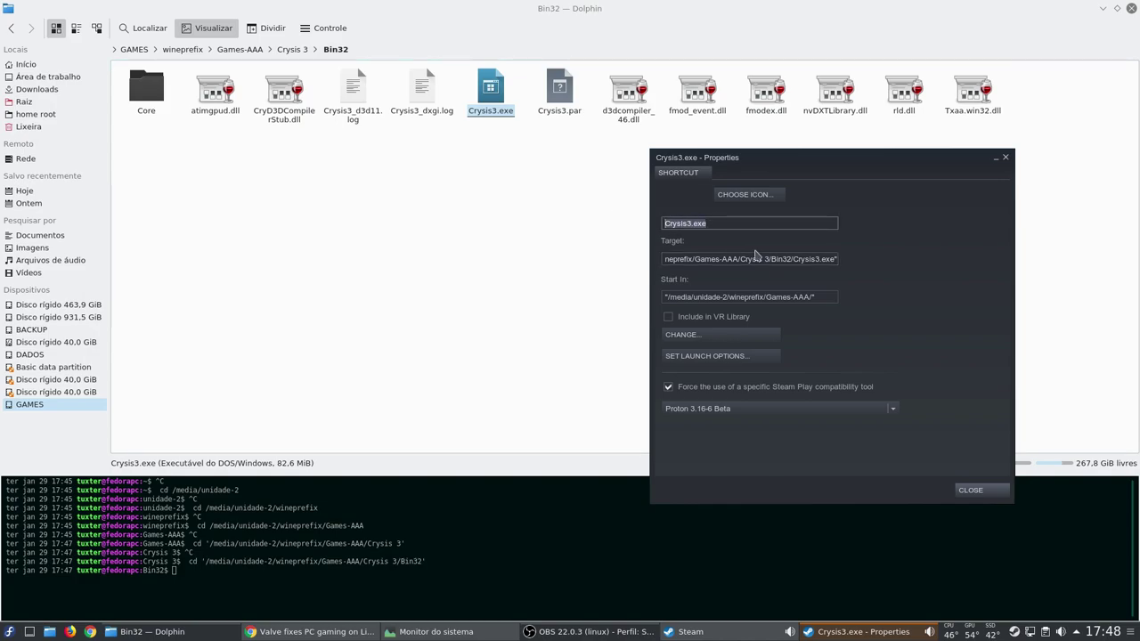
click(818, 298)
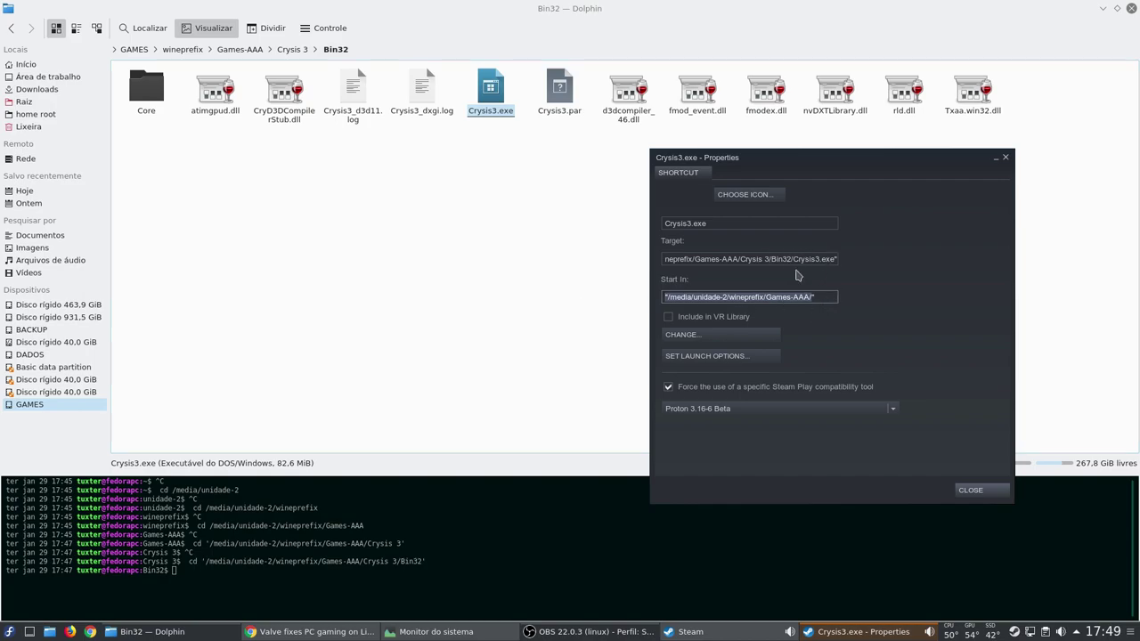
click(735, 356)
key(ctrl+a)
key(BackSpace)
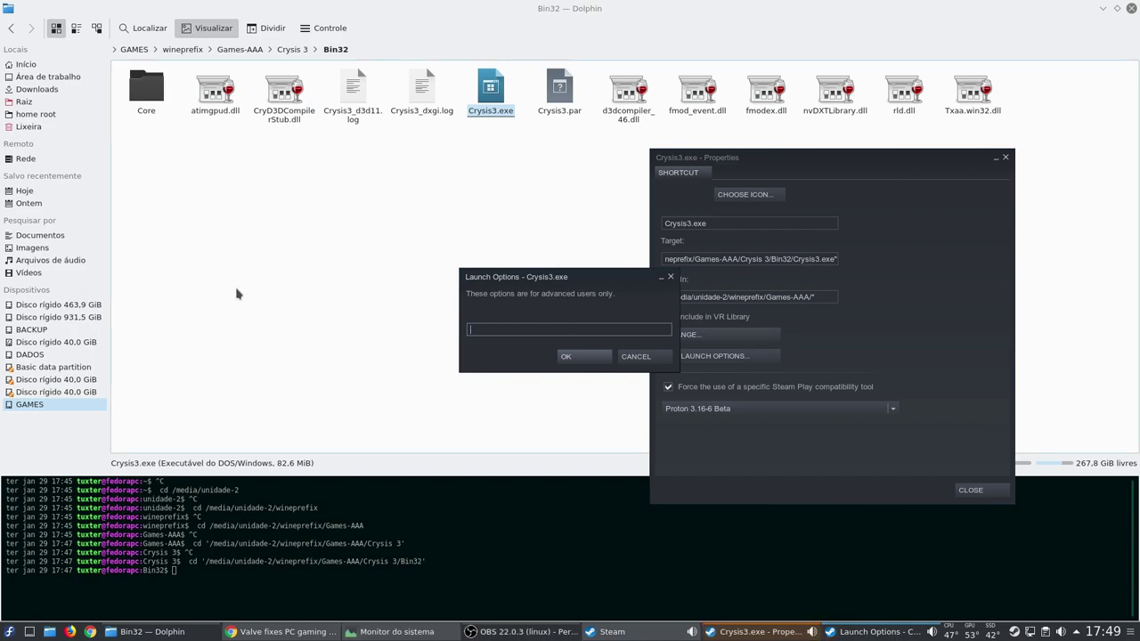
click(580, 363)
click(978, 495)
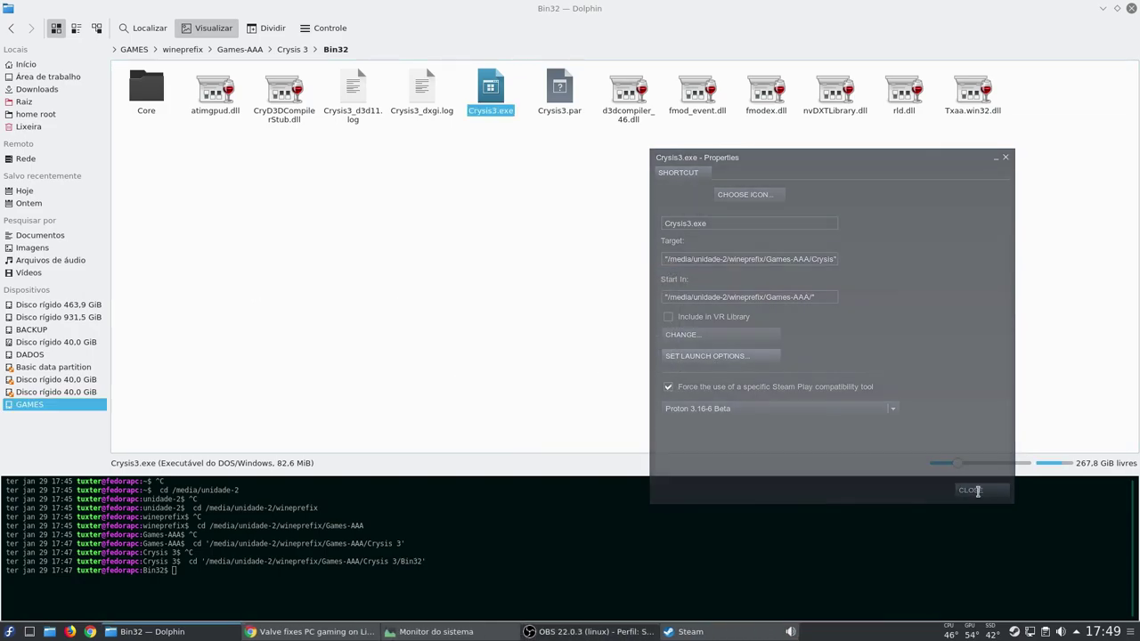
Step: Minimize Dolphin, reopen the Crysis3.exe shortcut's properties from the Steam library and inspect its Target and launch options
click(1102, 8)
click(693, 632)
right_click(843, 271)
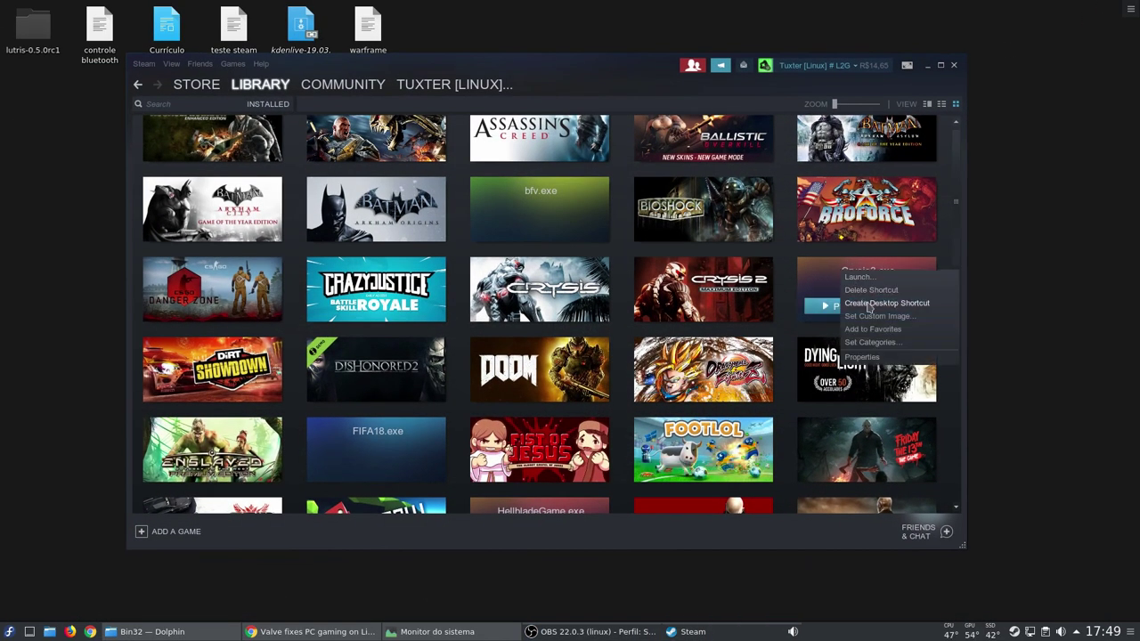
click(862, 356)
click(806, 259)
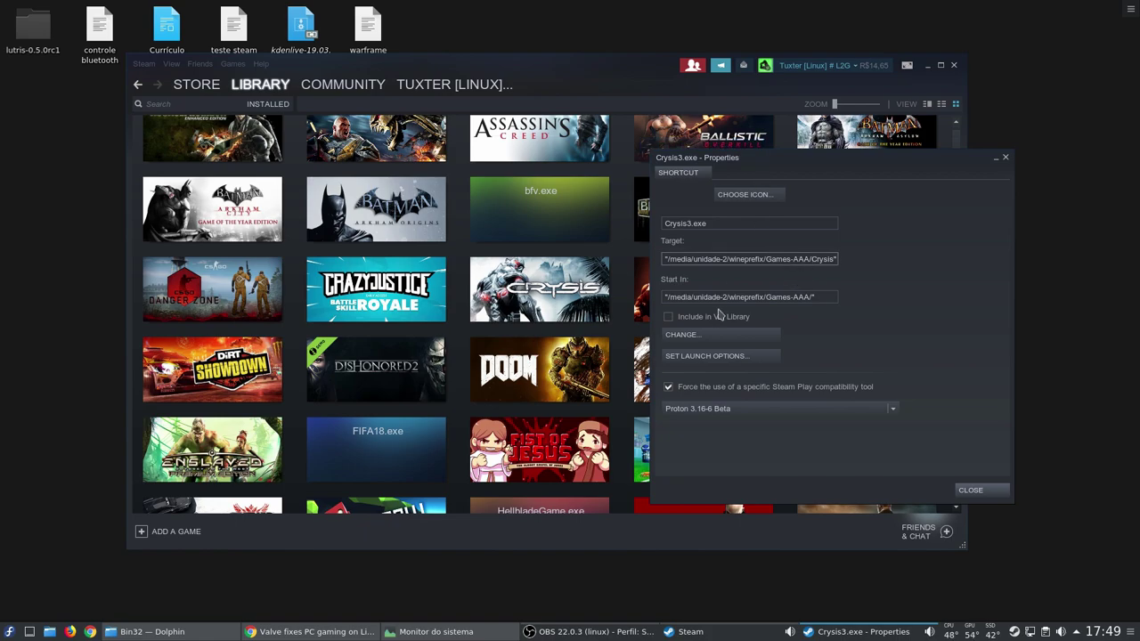
click(714, 356)
click(637, 356)
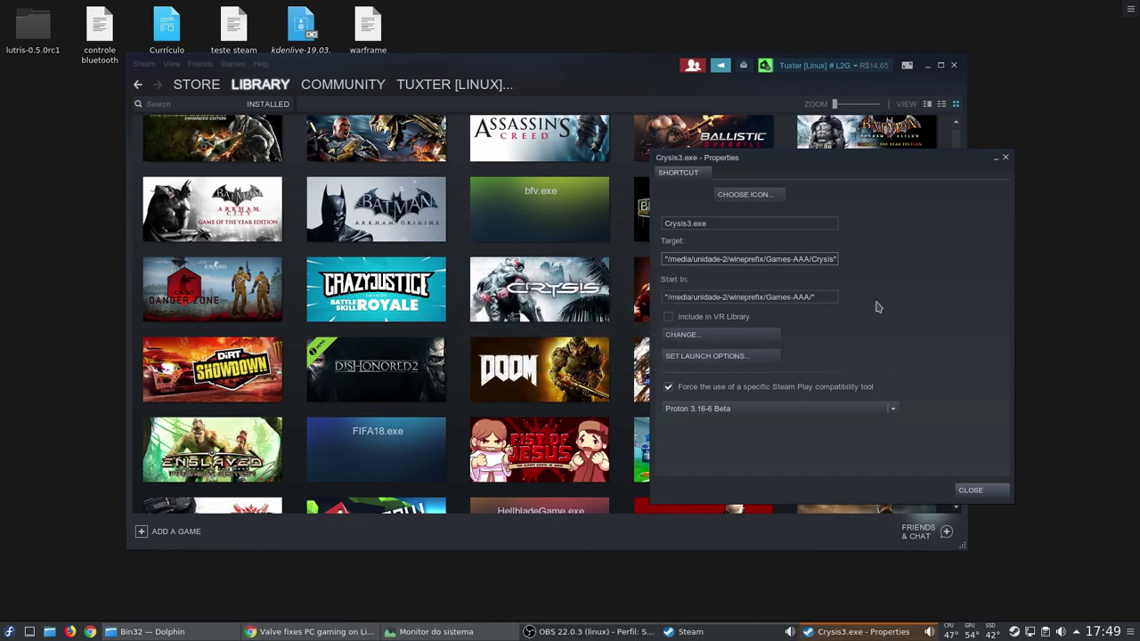
Step: Try to extend the shortcut's Target to "Crysis 3/Bin32/Crysis3.exe" and confirm empty launch options, with the Steam library minimized
key(End)
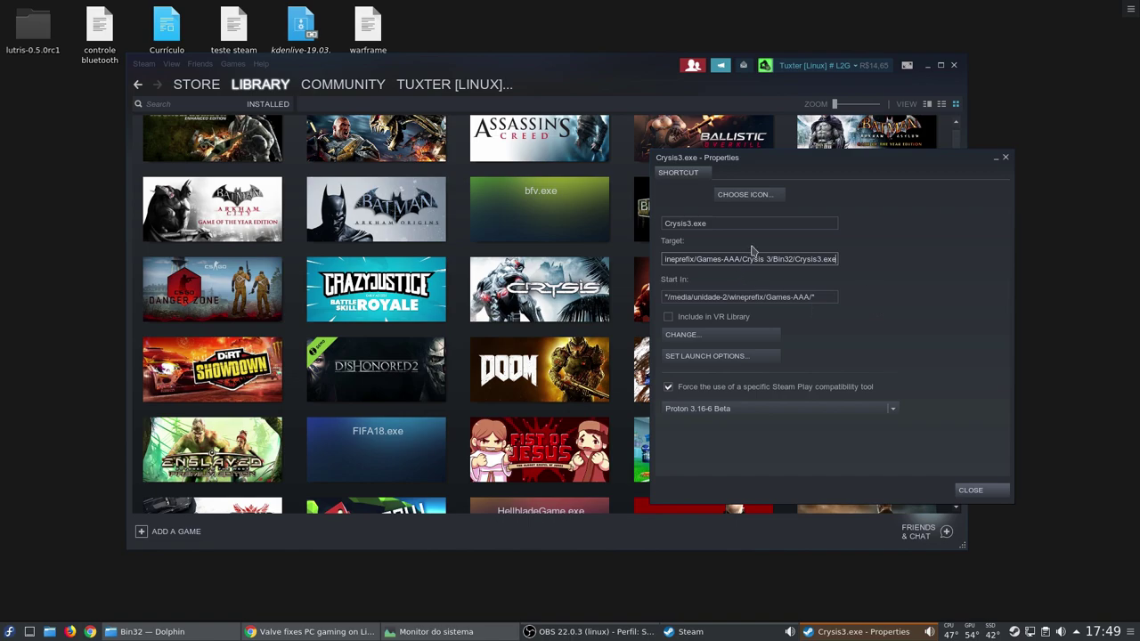
click(927, 66)
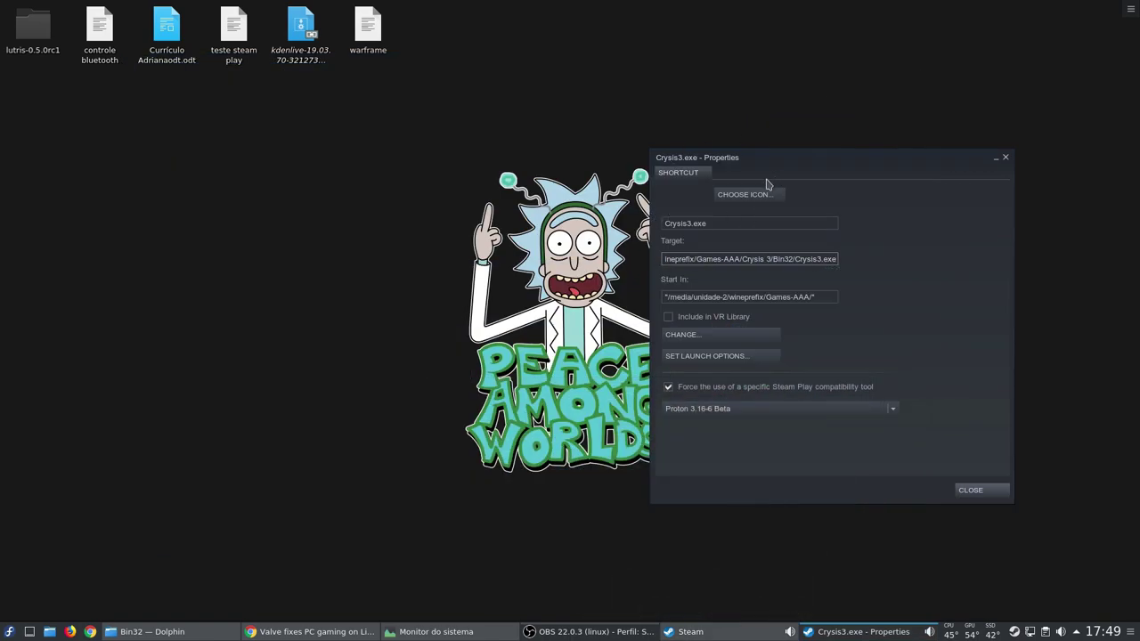
click(698, 357)
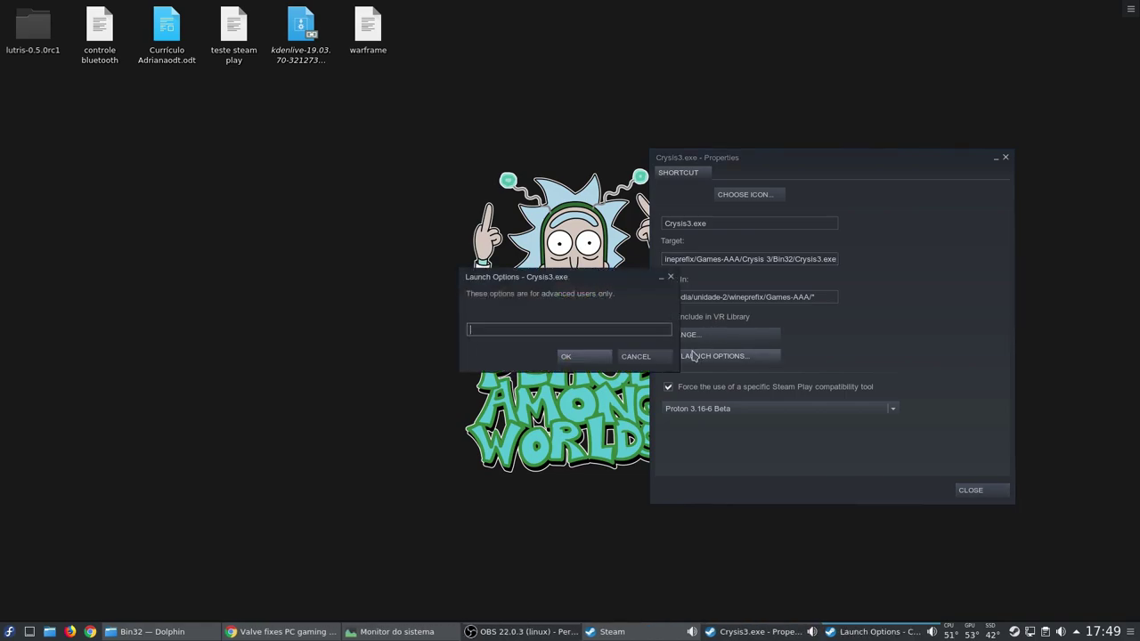
click(585, 359)
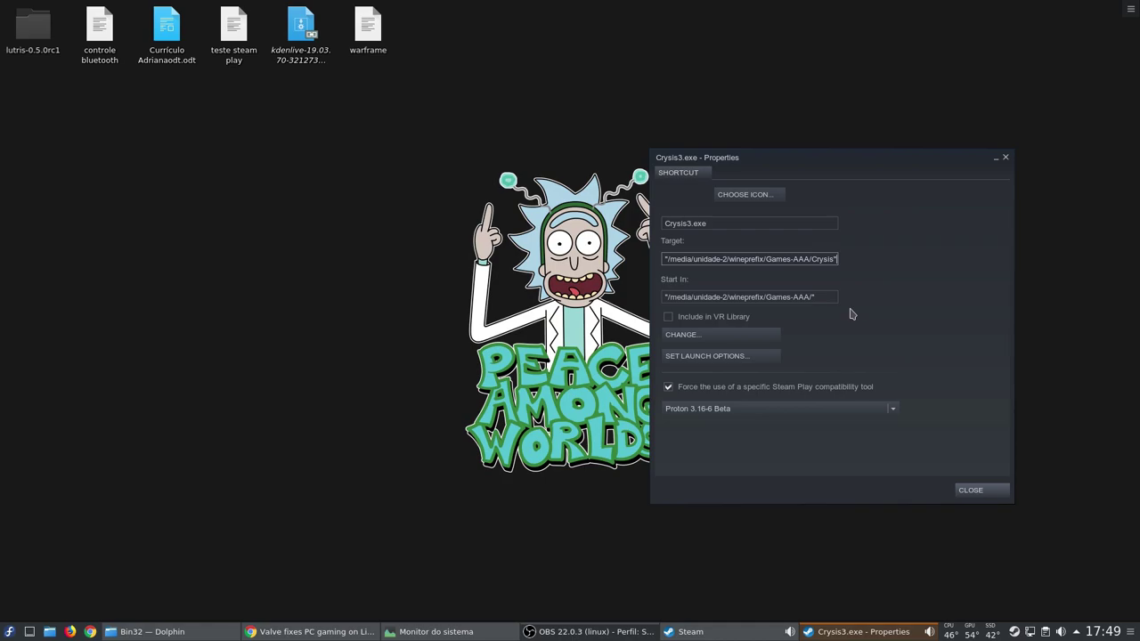
key(Escape)
Step: Reopen the Crysis3.exe properties, complete the quoted Target path through "Crysis 3/Bin32/Crysis3.exe", cancel out of the launch options and close the properties
click(688, 632)
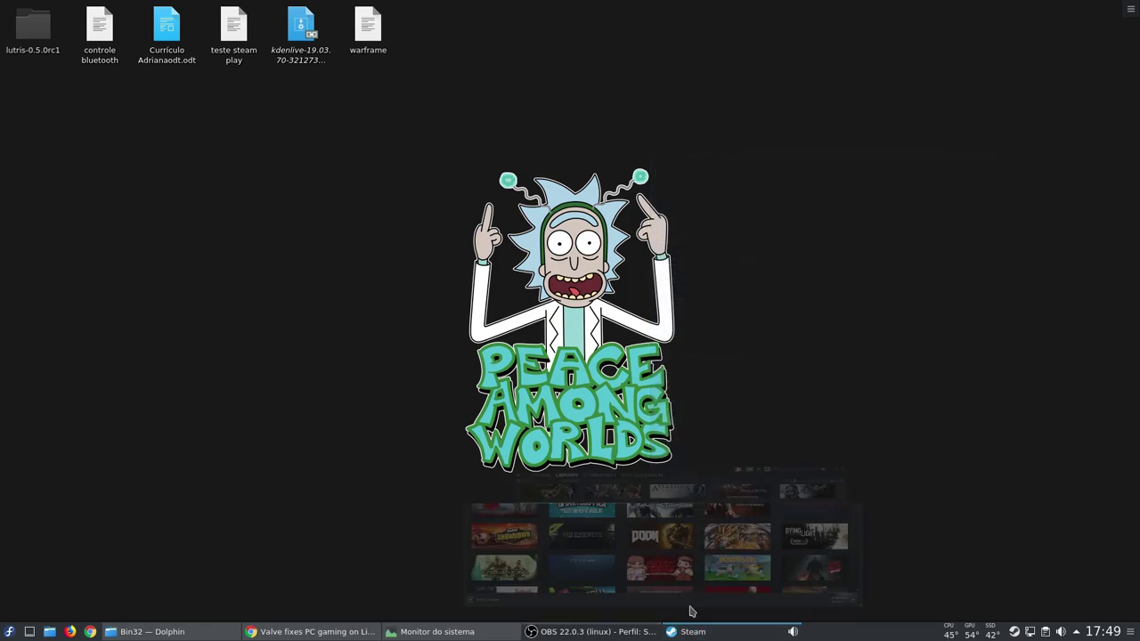
click(842, 270)
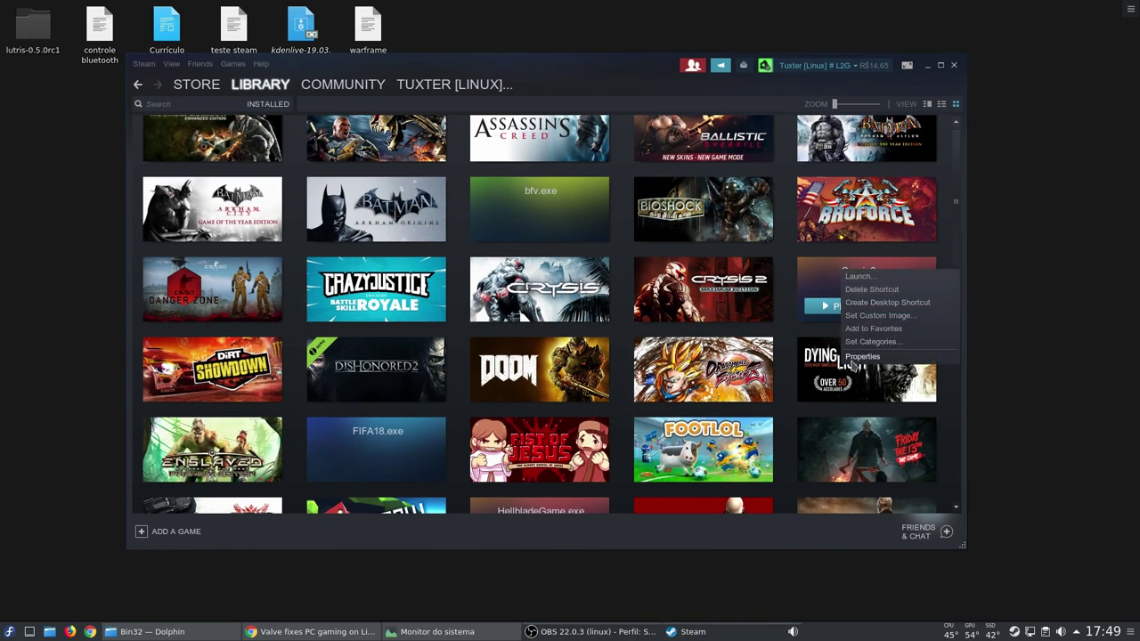
click(835, 259)
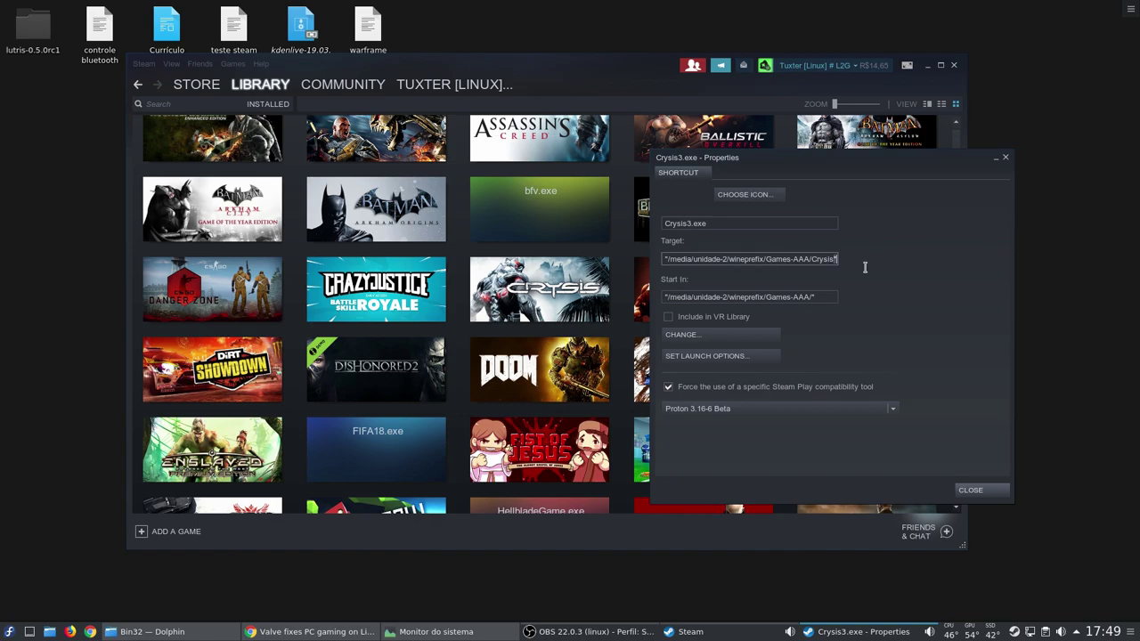
key(End)
text(")
key(ctrl+shift+Left)
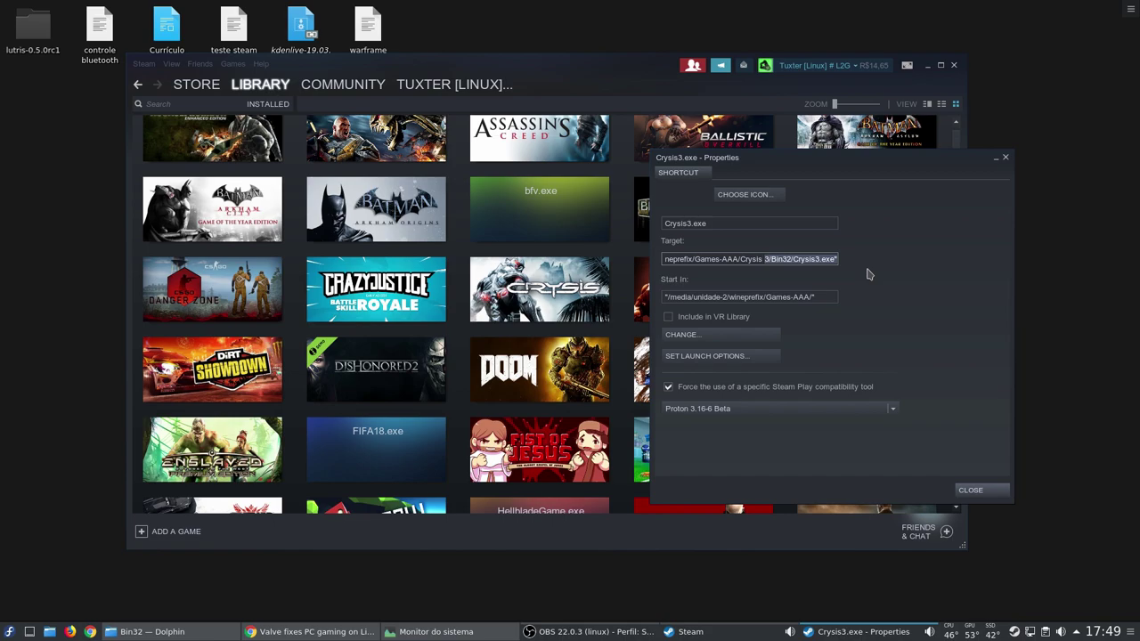
key(shift+Home)
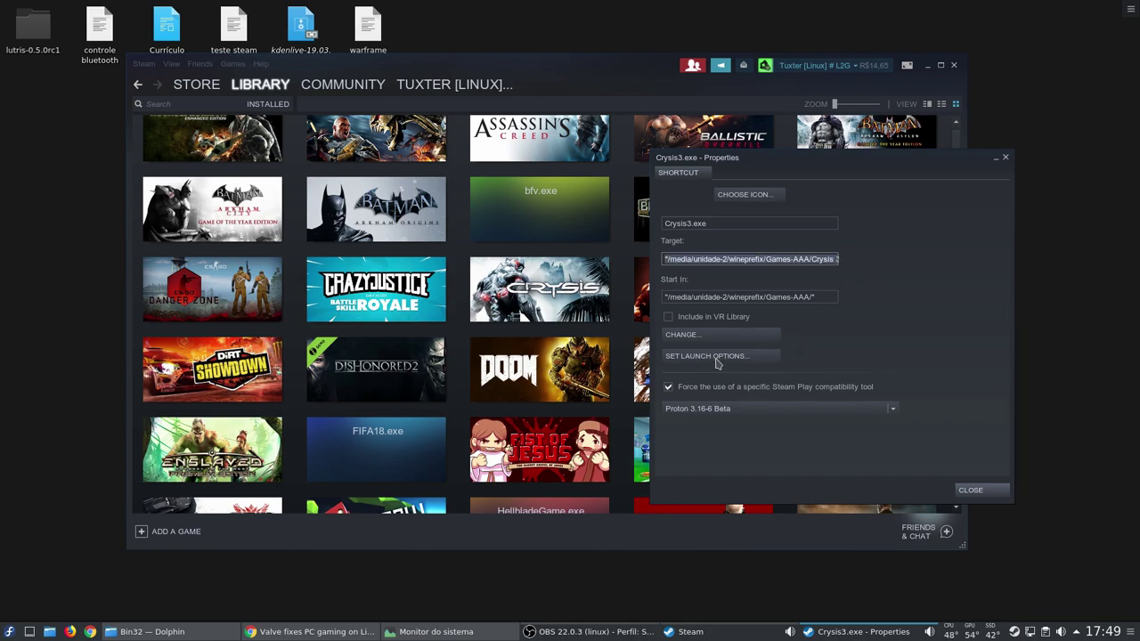
click(757, 358)
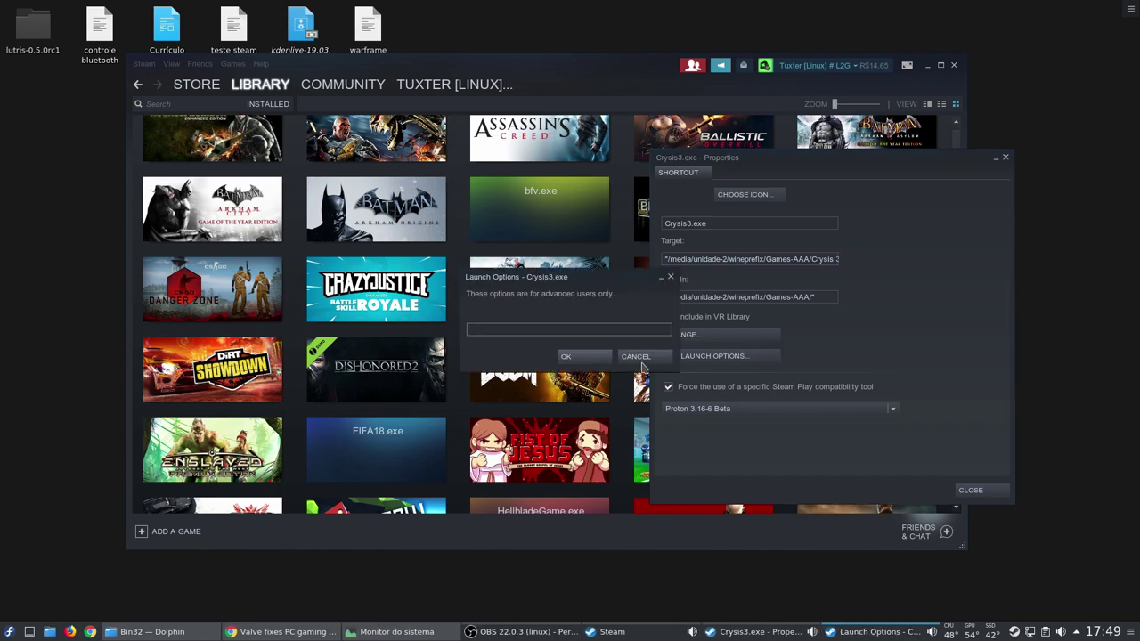
click(637, 357)
click(969, 490)
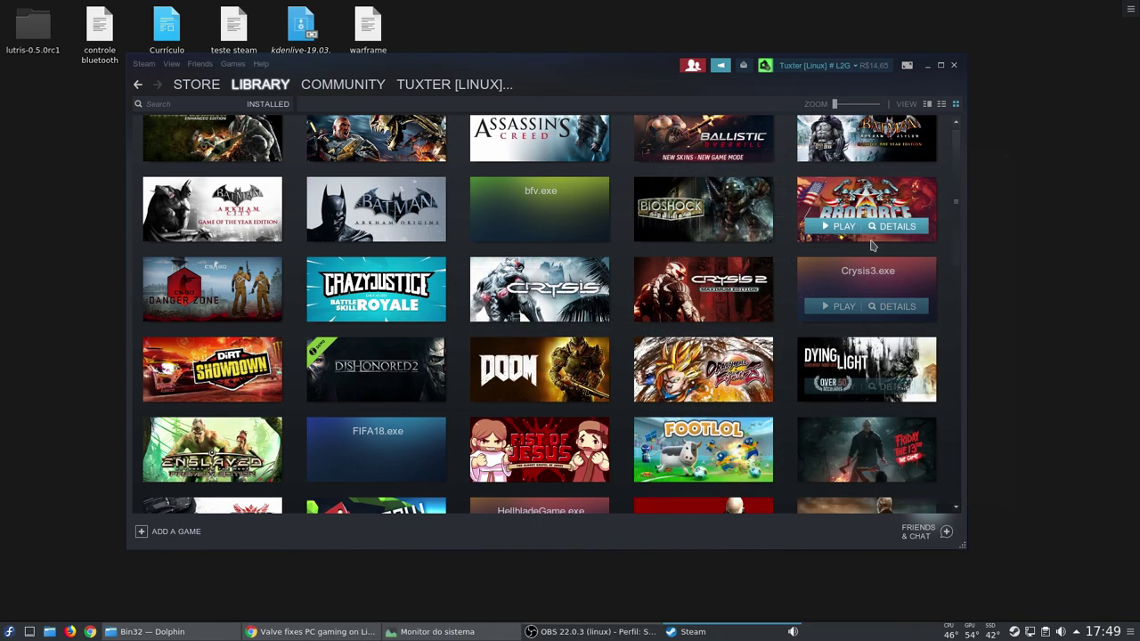
Step: Reopen the Crysis3.exe properties, review the whole Target path and the launch options without changes, and close the properties
click(927, 65)
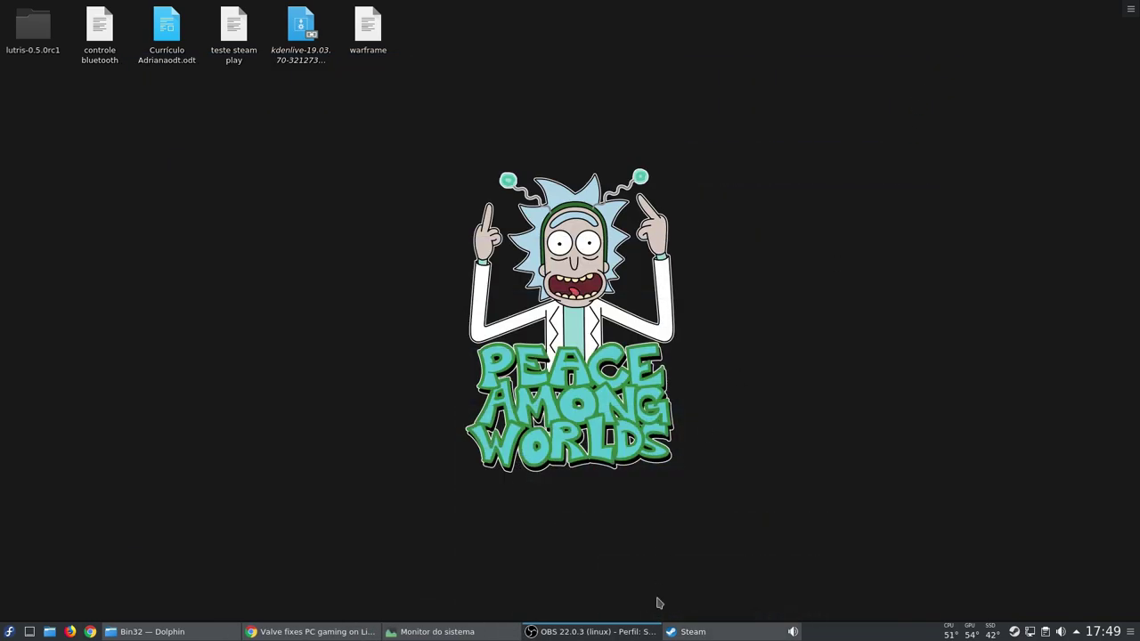
click(717, 633)
right_click(849, 278)
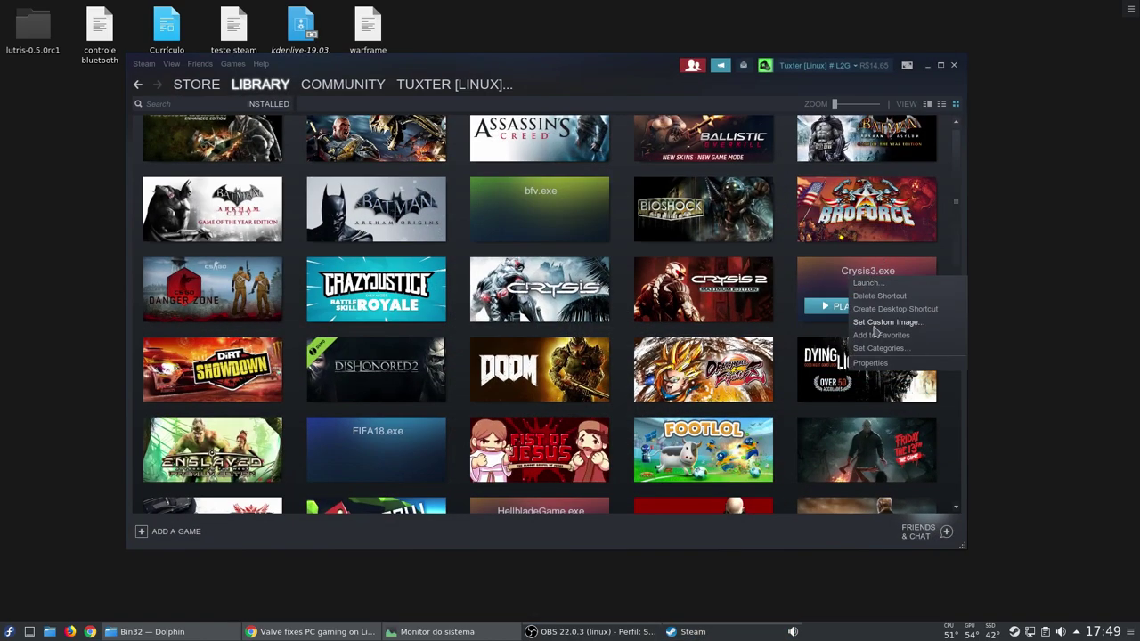
click(866, 362)
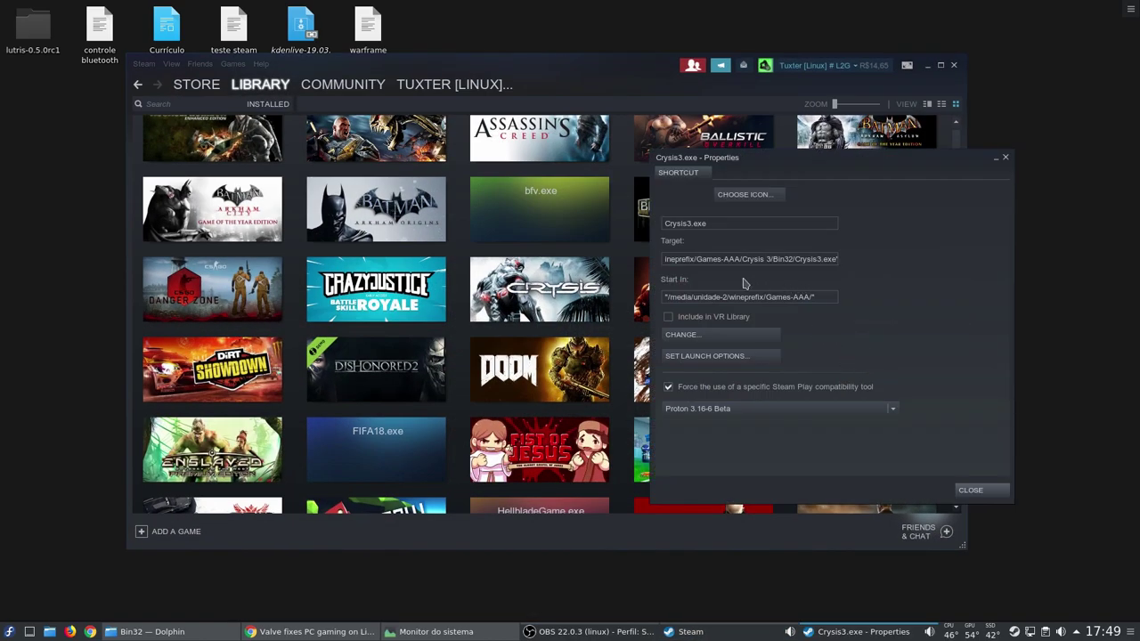
click(703, 260)
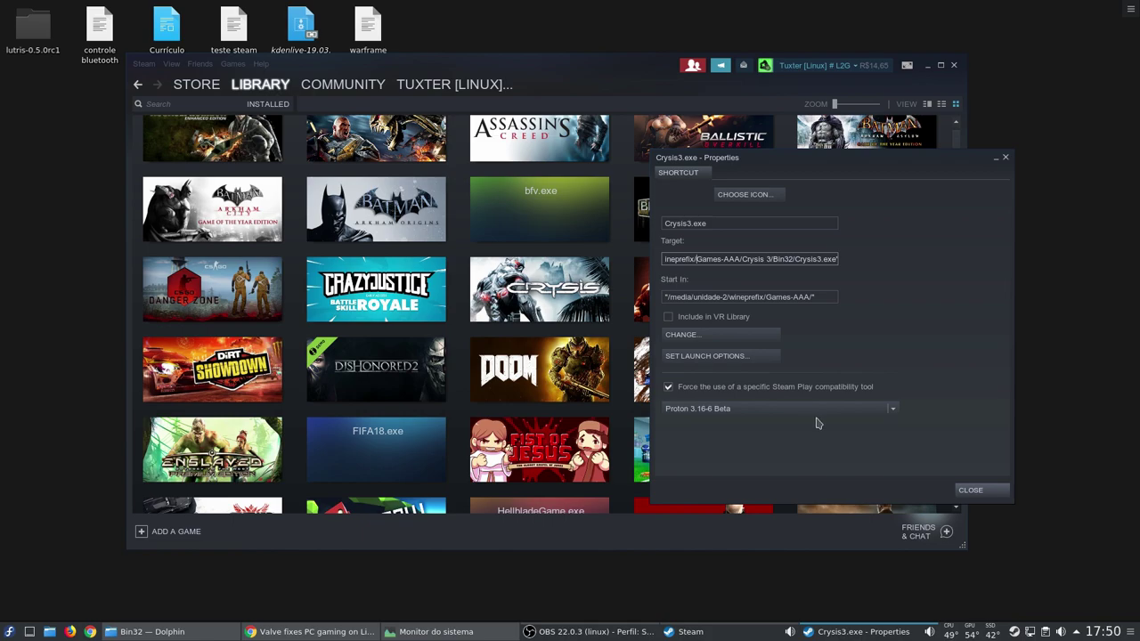
key(Left)
key(Left)
key(Left)
key(Left)
key(Left)
key(Left)
key(Left)
key(Left)
key(Left)
key(Left)
key(Left)
key(Left)
key(Left)
key(Left)
key(Left)
key(Left)
key(Left)
key(Left)
key(Left)
key(Left)
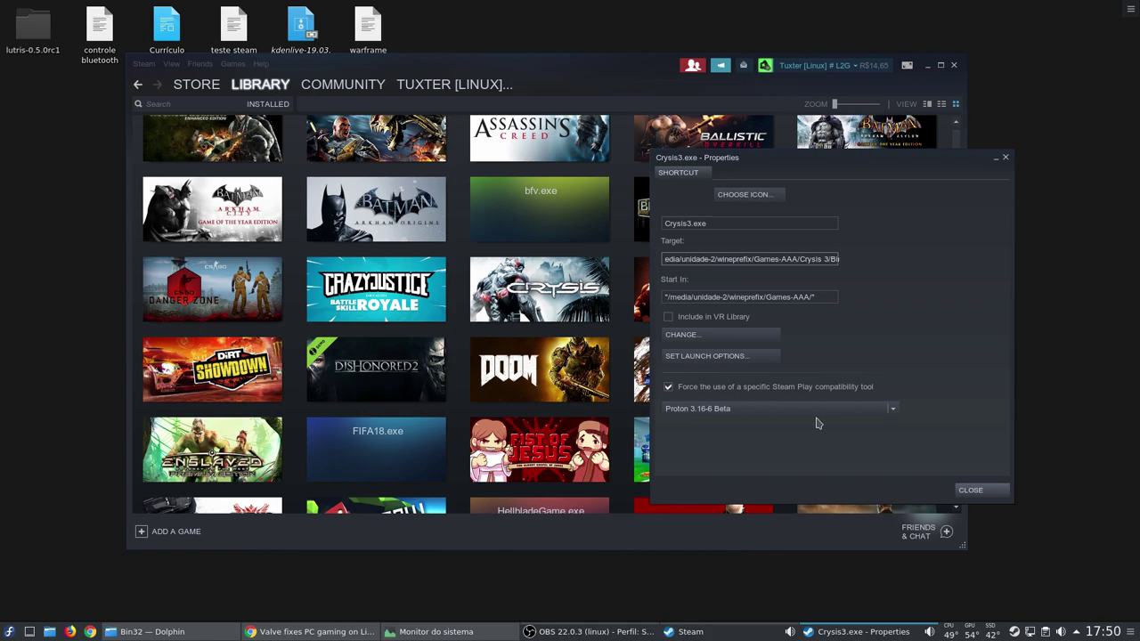
key(Right)
key(Right)
key(Right)
key(Right)
key(Right)
key(Right)
key(Right)
key(Right)
key(Right)
key(Right)
key(Right)
key(Right)
key(Right)
key(Right)
key(Right)
key(Right)
key(Right)
key(Right)
key(Right)
key(Right)
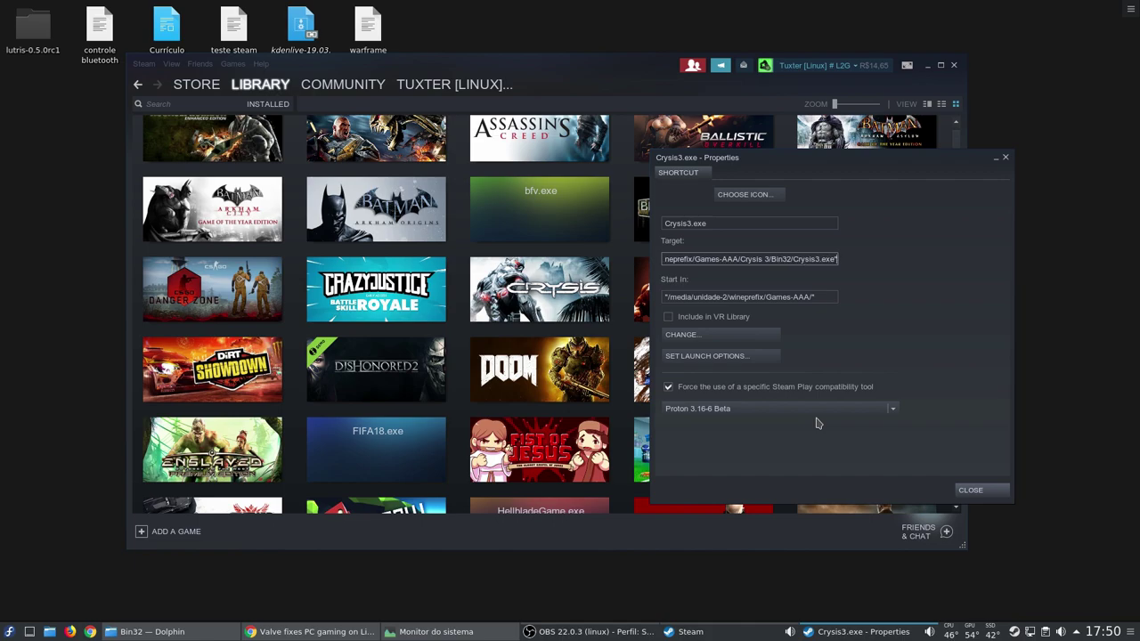
click(688, 359)
click(636, 356)
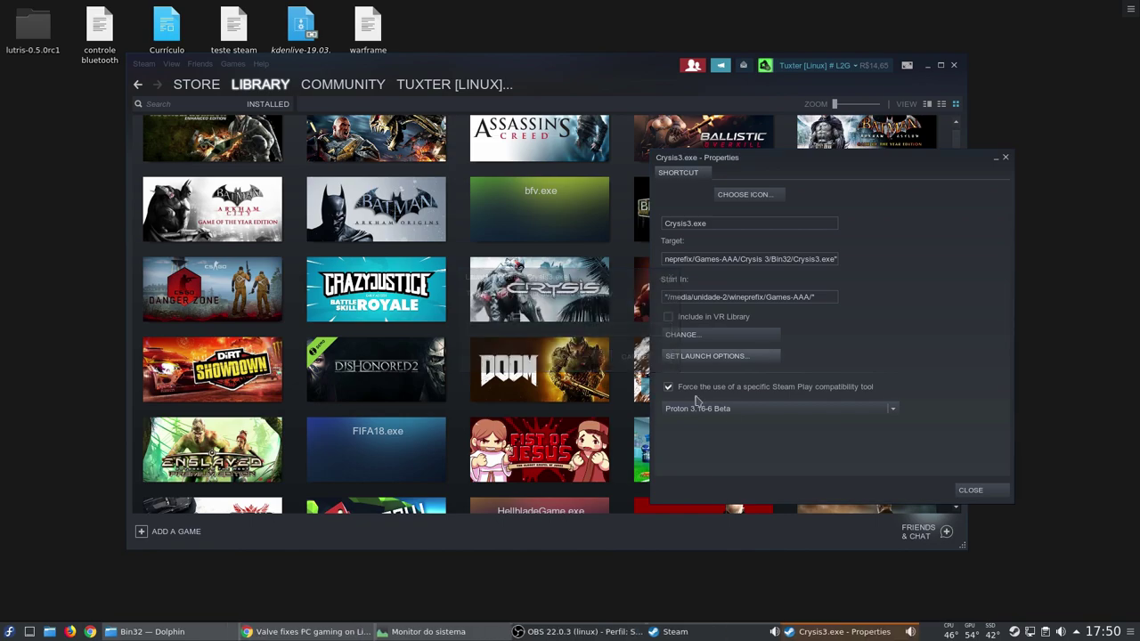
click(971, 490)
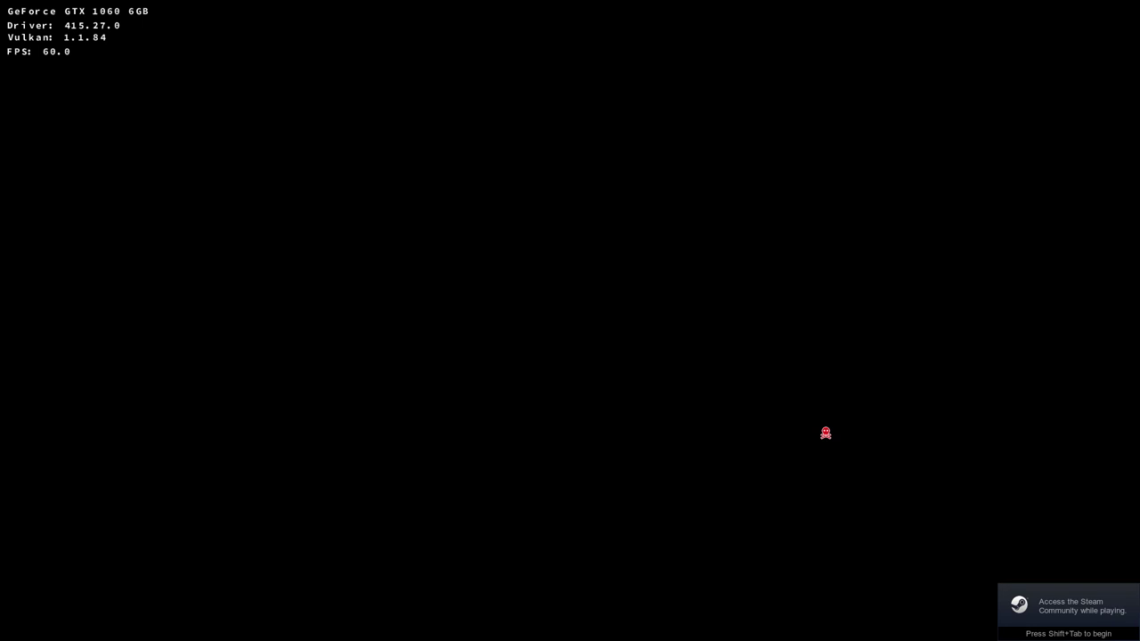
Step: Show and hide the Steam overlay in the running Crysis 3 game and quit the game
key(shift+Tab)
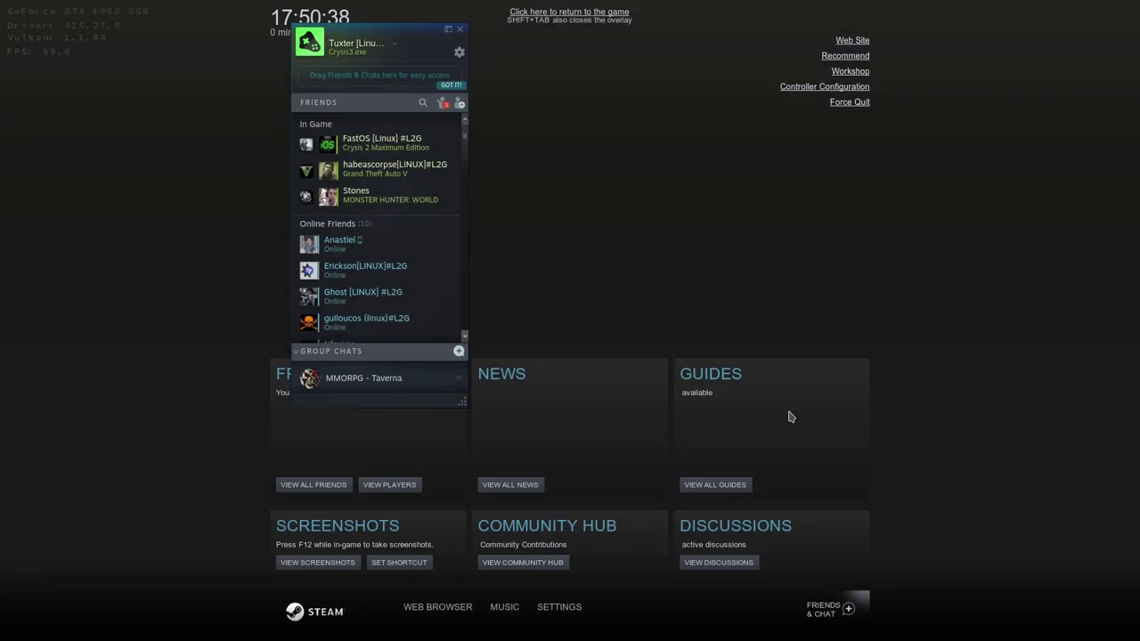
key(shift+Tab)
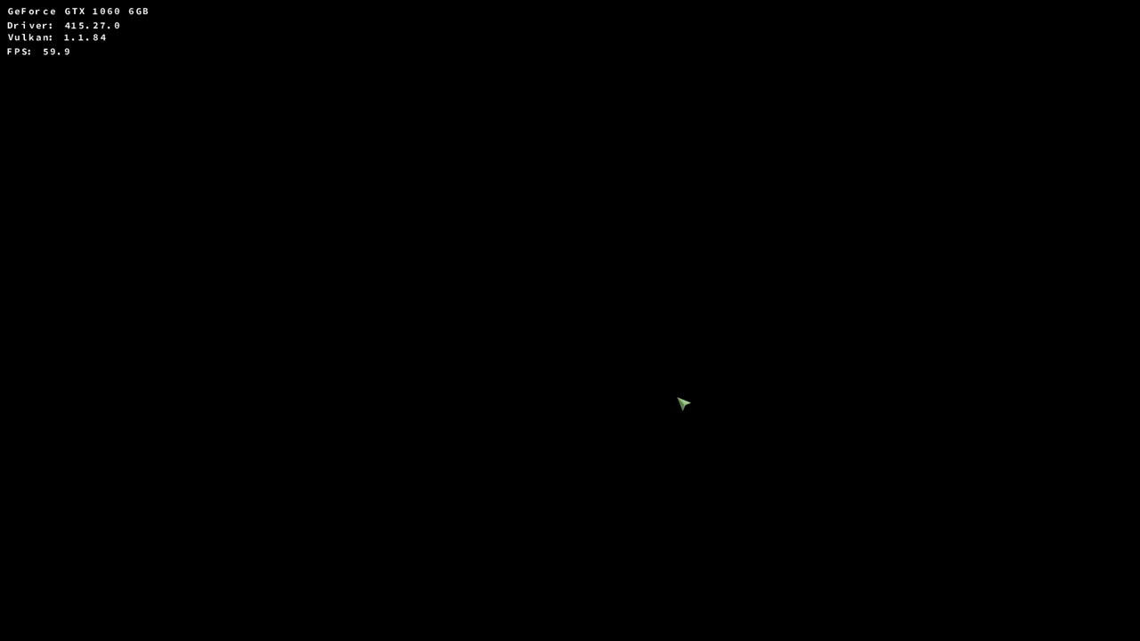
key(Escape)
Step: Browse the library's other non-Steam shortcuts and launch Texmod.exe
scroll(811, 352, down, 5)
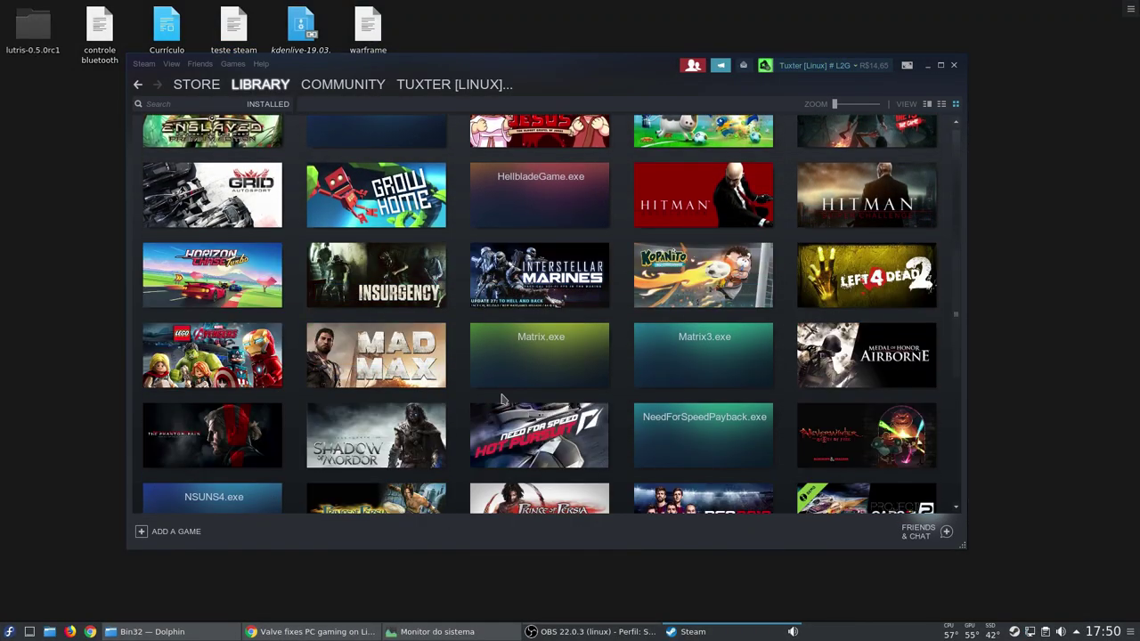
mouse_move(681, 456)
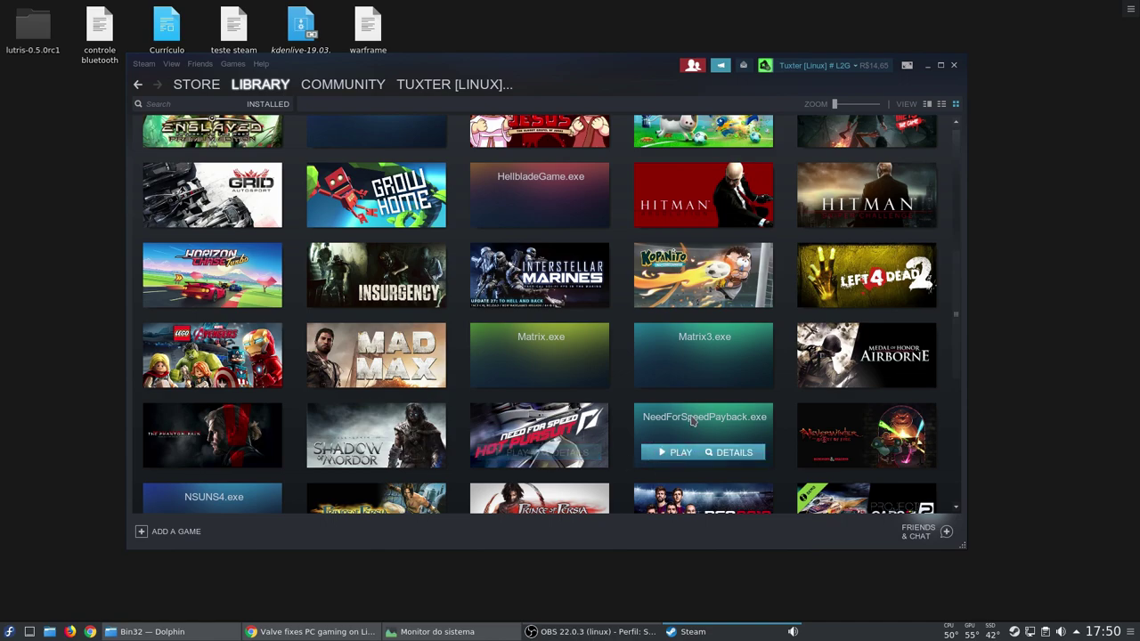
scroll(674, 405, down, 2)
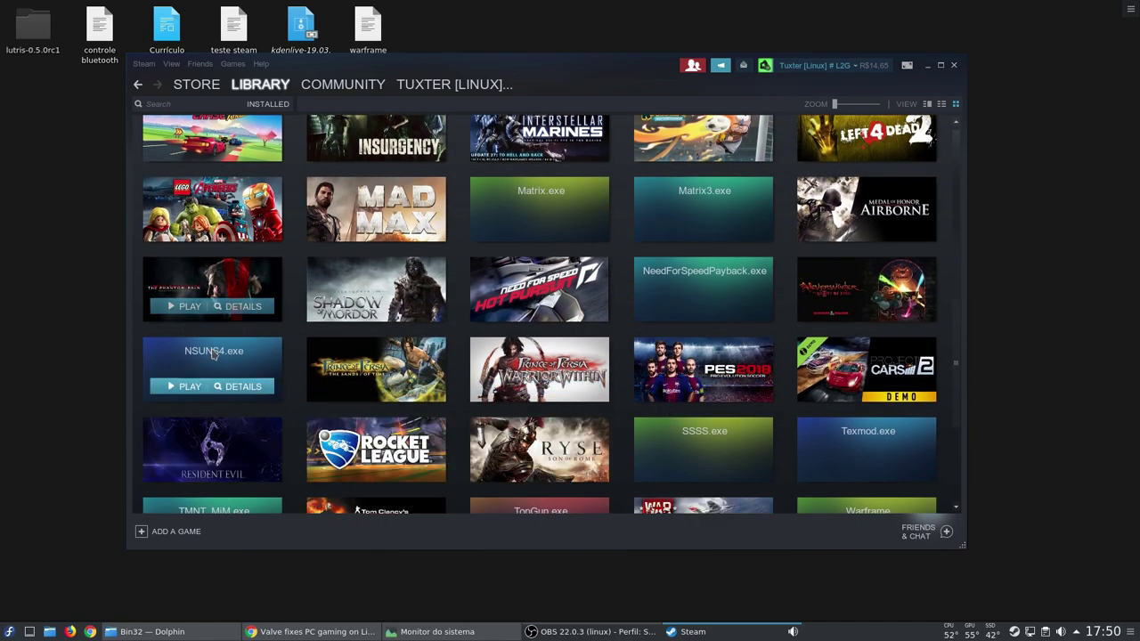
scroll(453, 435, down, 2)
mouse_move(826, 324)
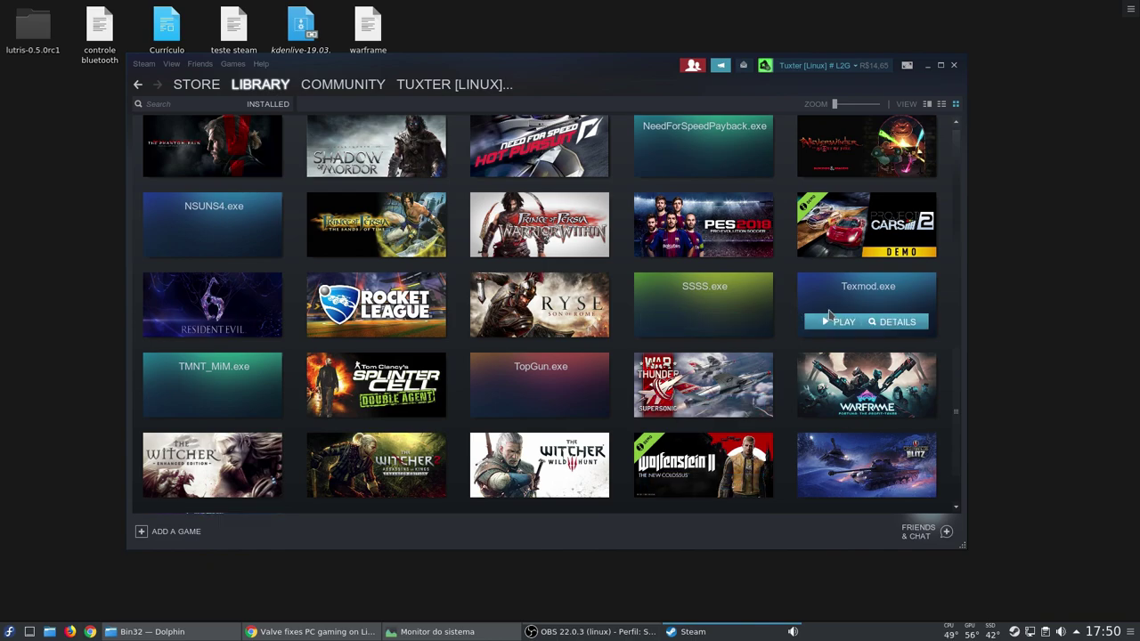
click(837, 328)
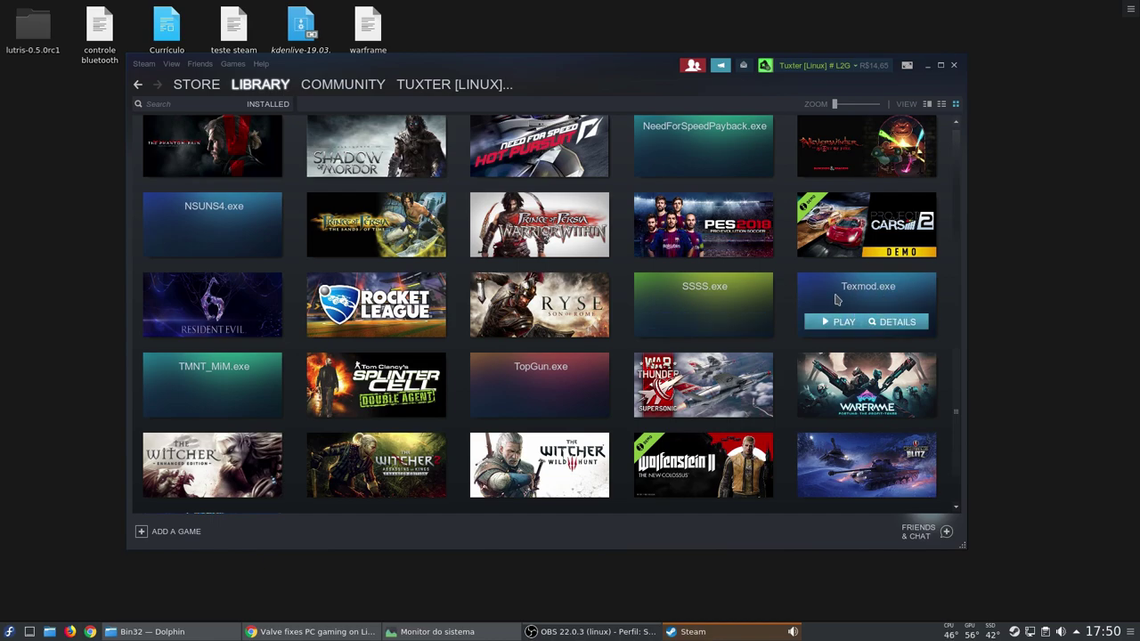
Step: Target speed.exe from the NFSMW-4k folder in TexMod and run it with the Need for Speed Most Wanted Textures Mod package
click(27, 45)
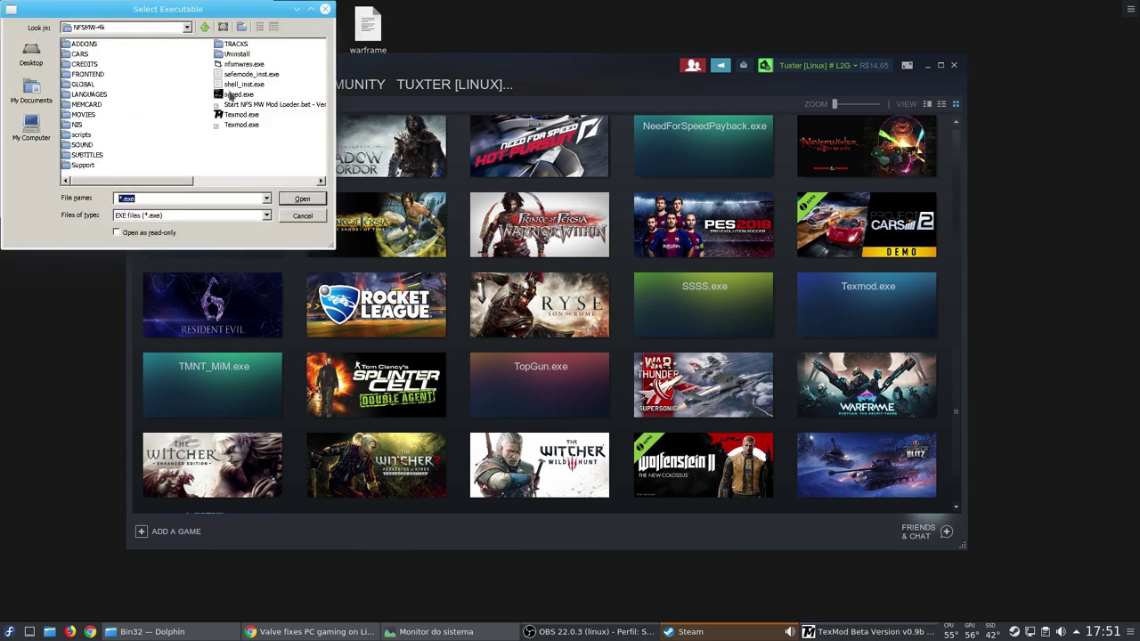
double_click(233, 95)
click(141, 103)
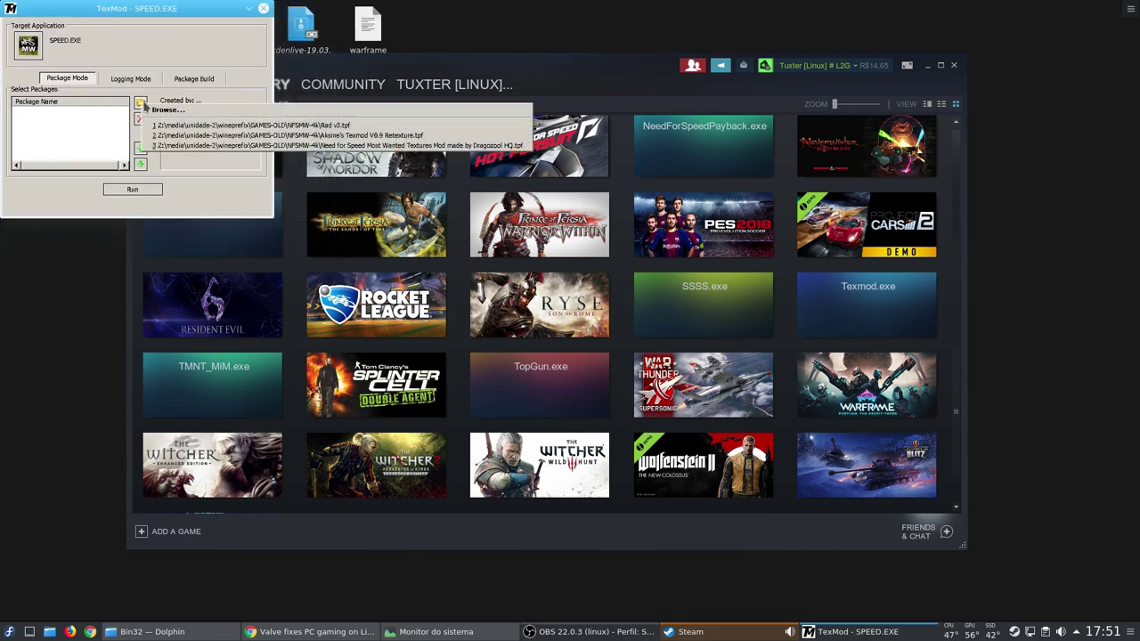
click(261, 144)
click(91, 114)
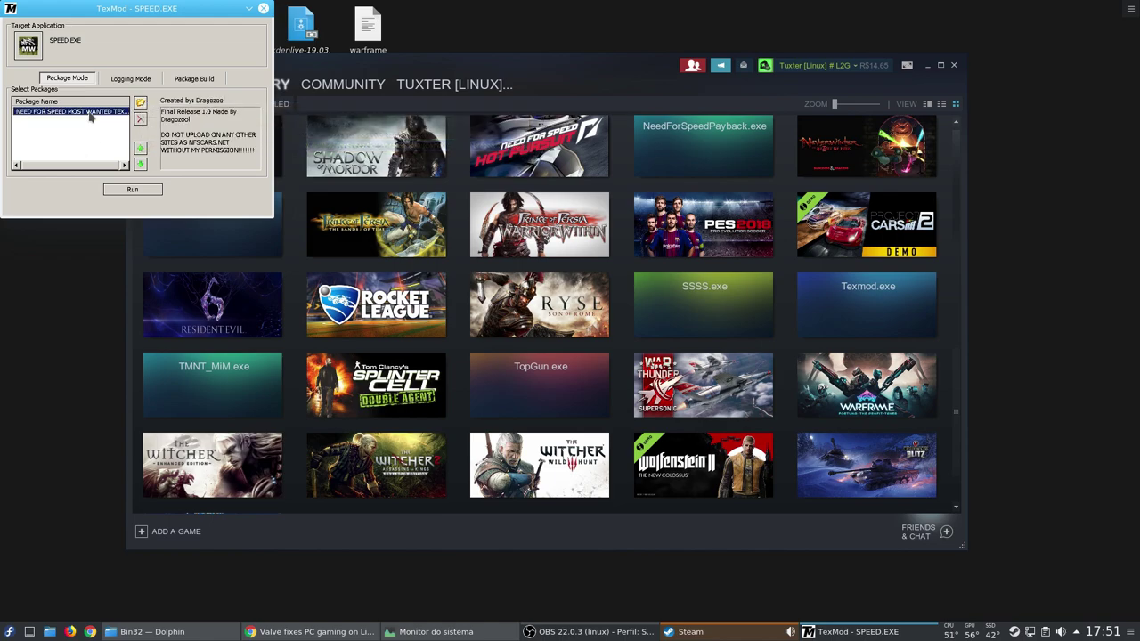
click(138, 189)
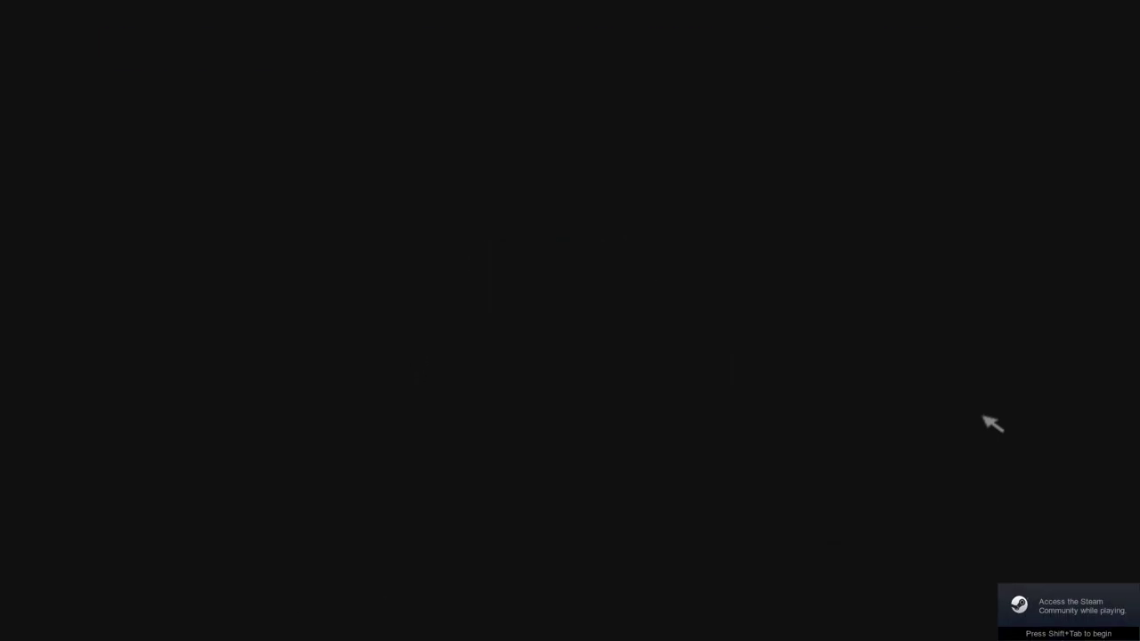
Step: Continue past the Need for Speed Most Wanted title screen and save loading, and close TexMod after leaving the game
key(Return)
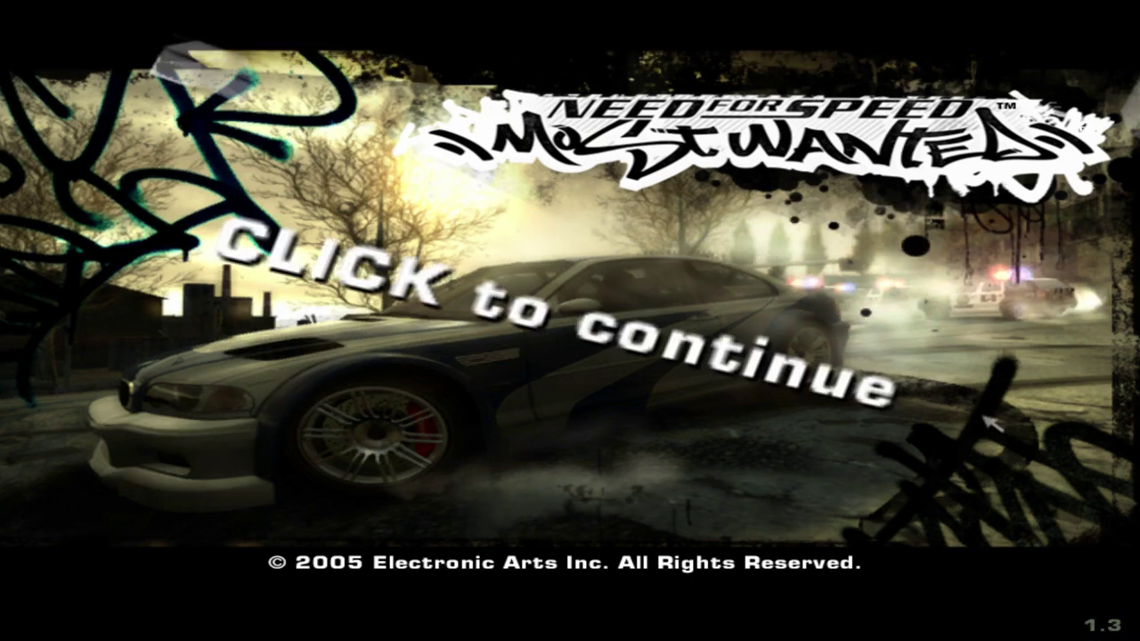
click(991, 425)
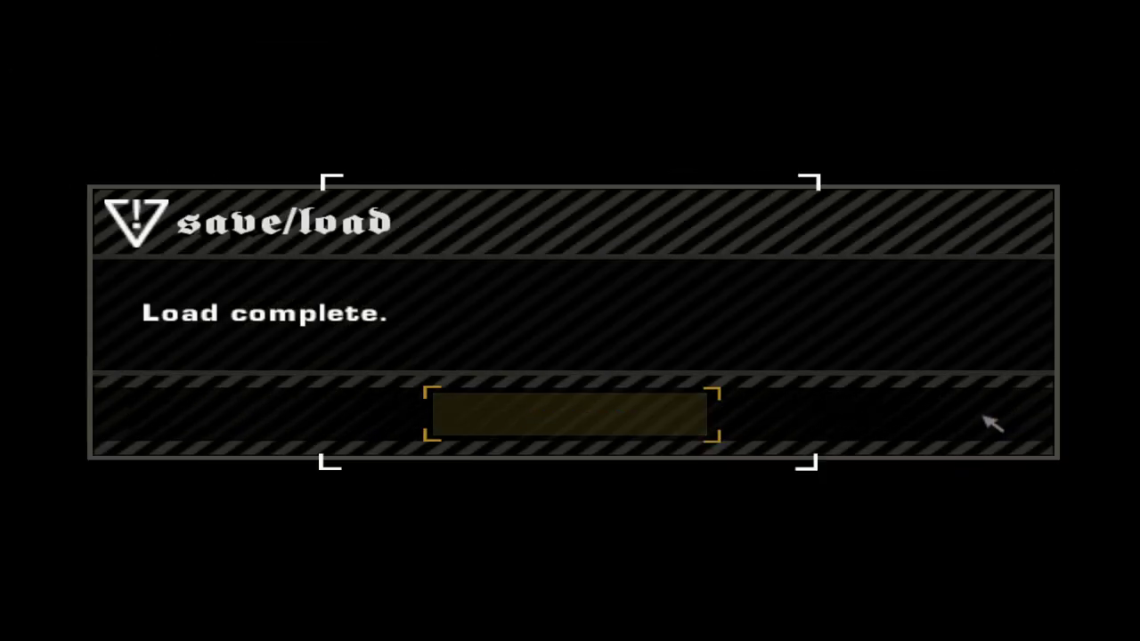
key(Return)
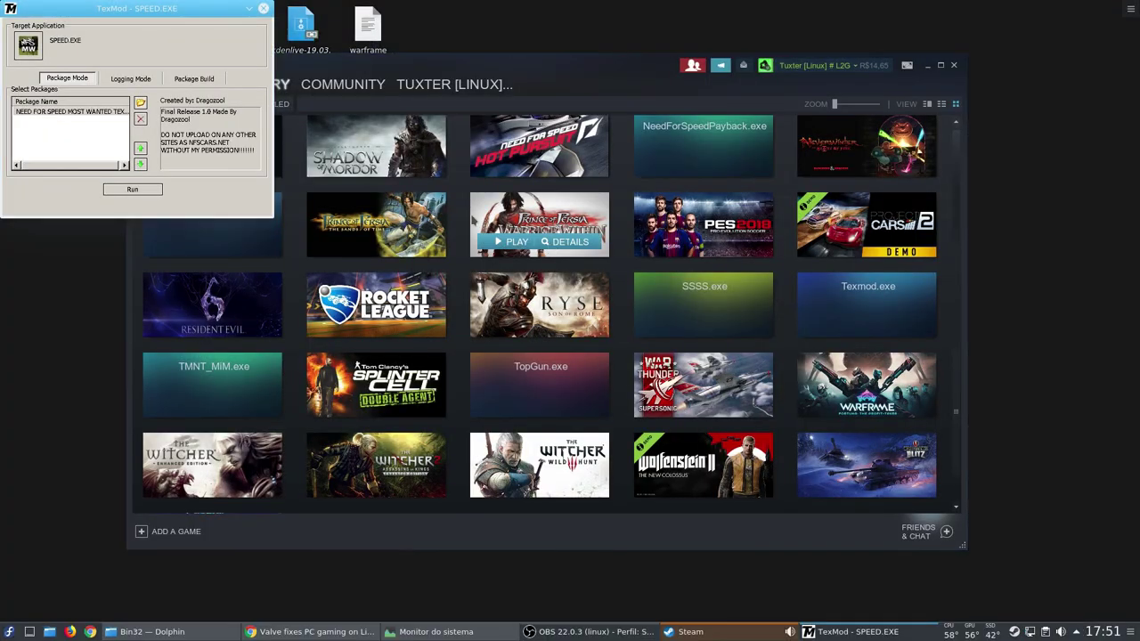
click(264, 9)
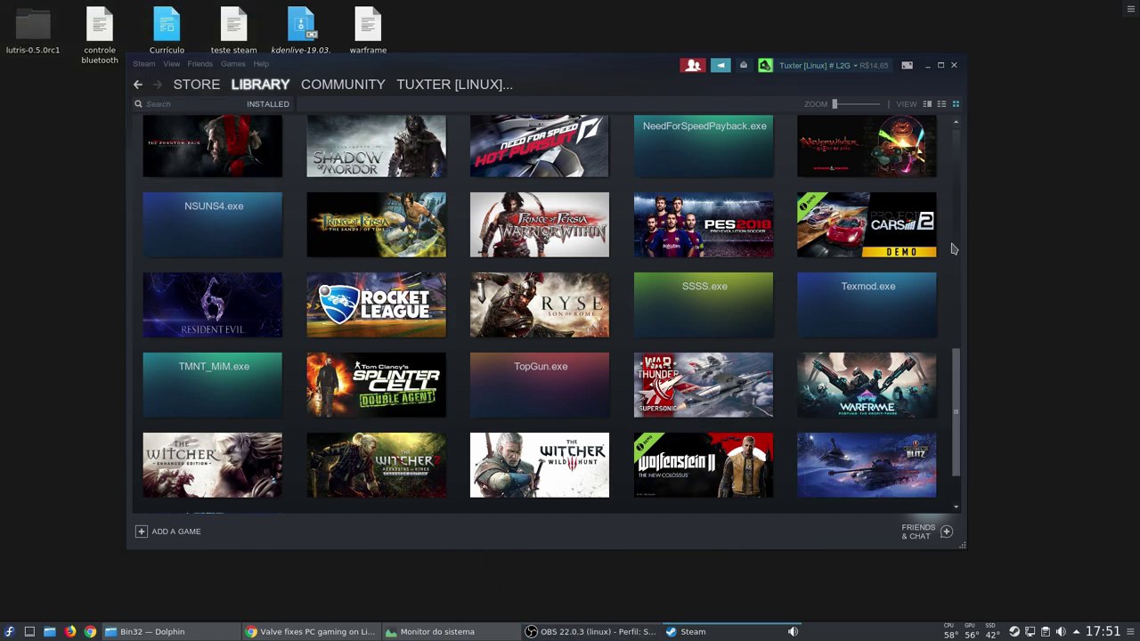
drag(360, 88, 361, 111)
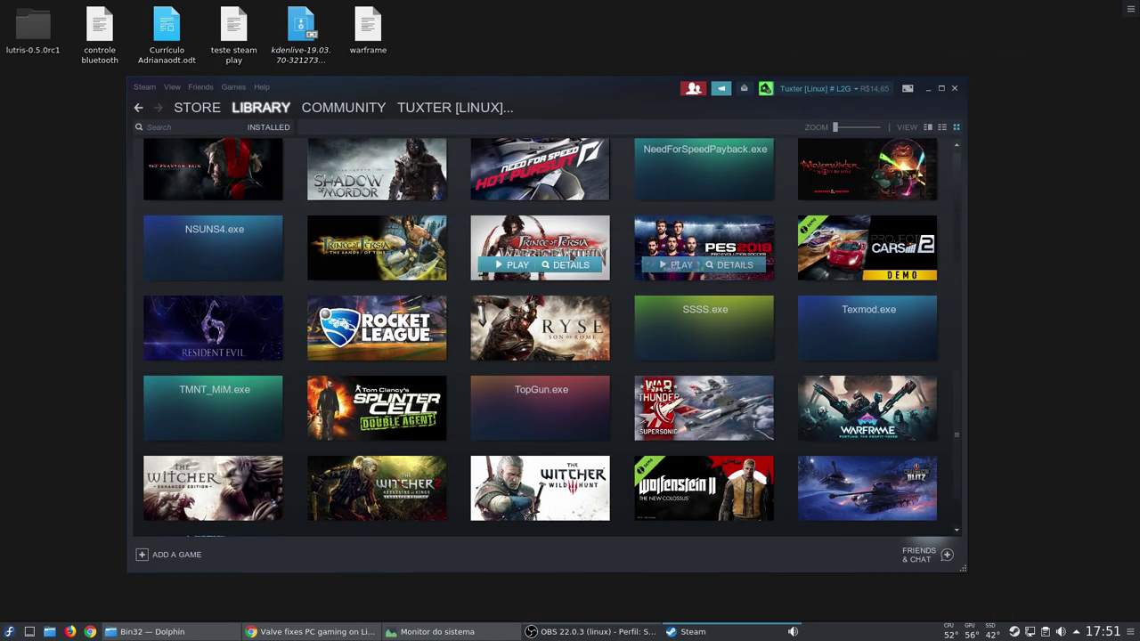